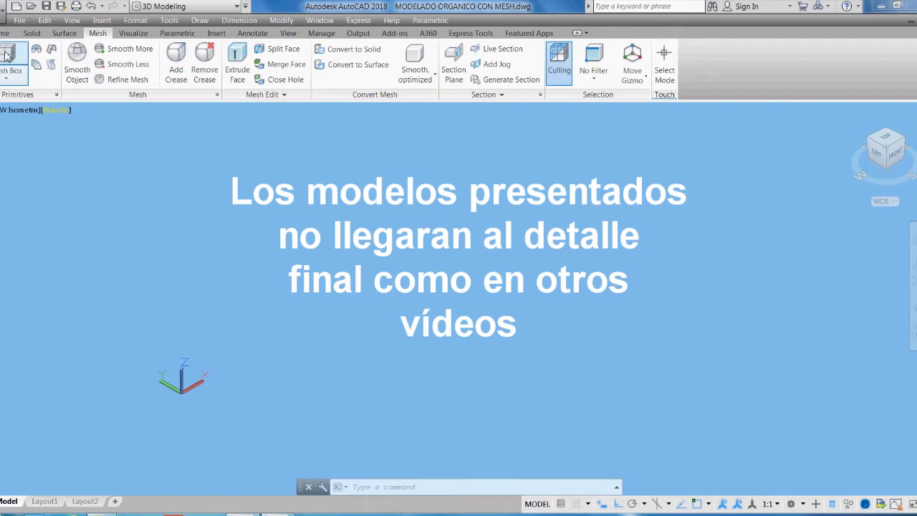
- Create a 60 × 38 × 14 mesh box from corner 0,0 and zoom it to fill the view
{"action": "left_click", "coordinate": [23, 65]}
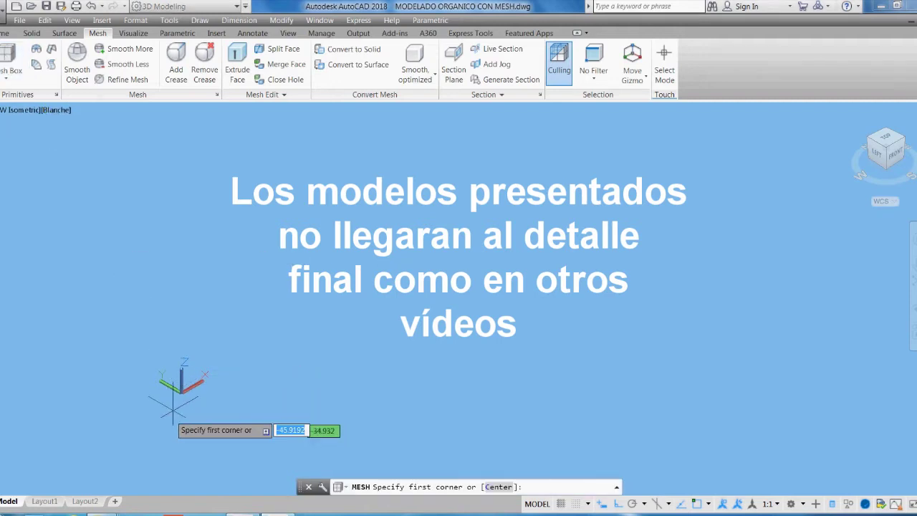
{"action": "type", "text": "0"}
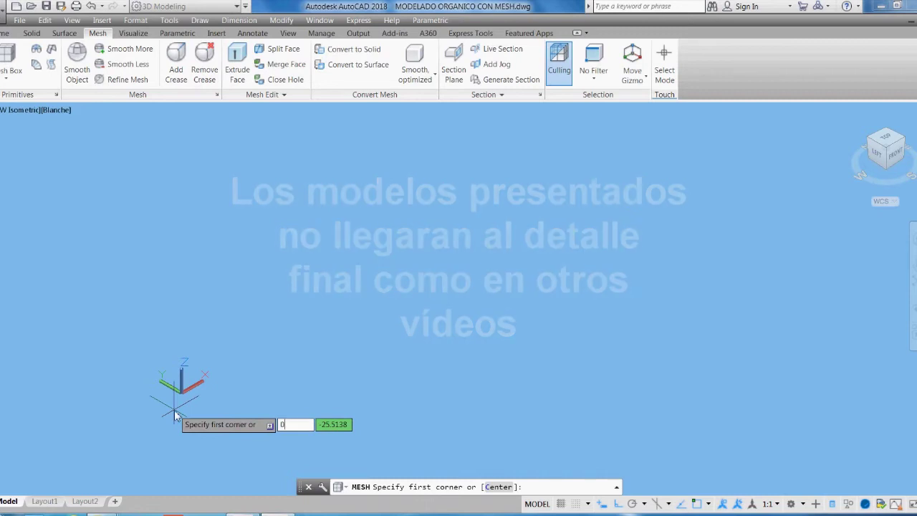
{"action": "key", "text": "Tab"}
{"action": "type", "text": "0"}
{"action": "key", "text": "Return"}
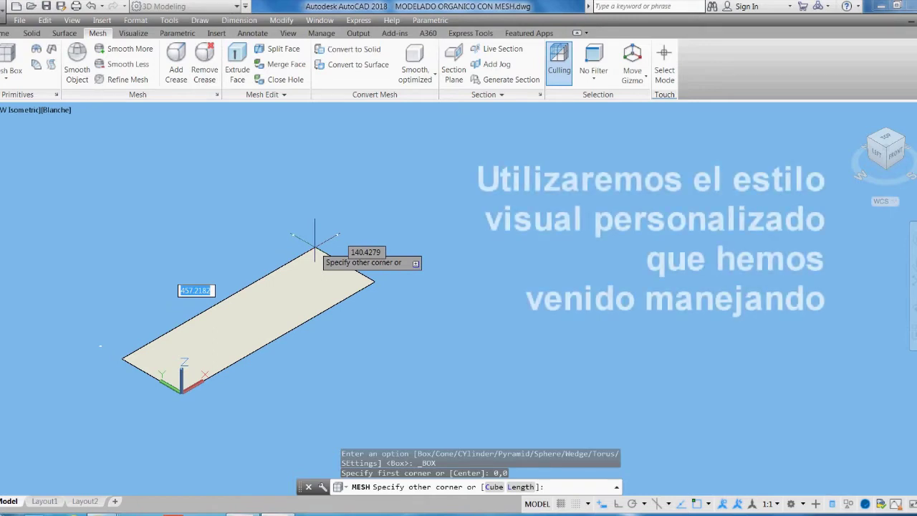
{"action": "type", "text": "60"}
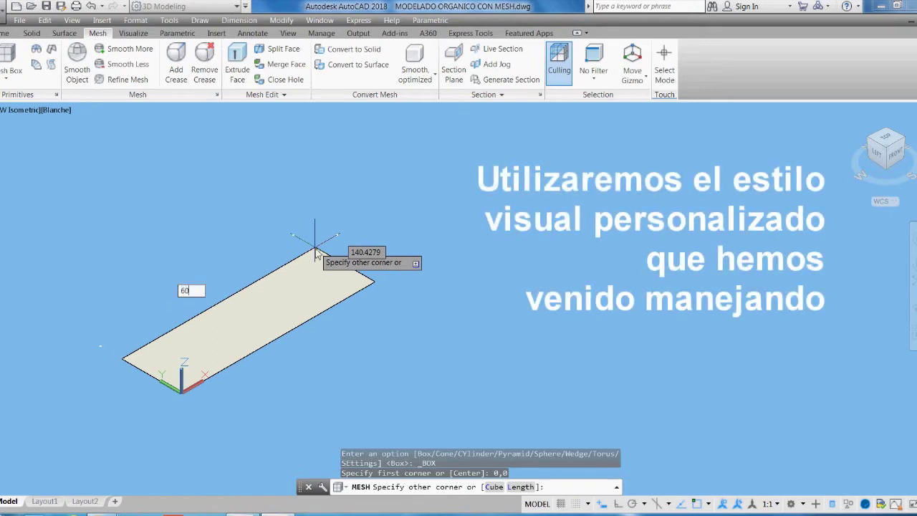
{"action": "key", "text": "Tab"}
{"action": "type", "text": "38"}
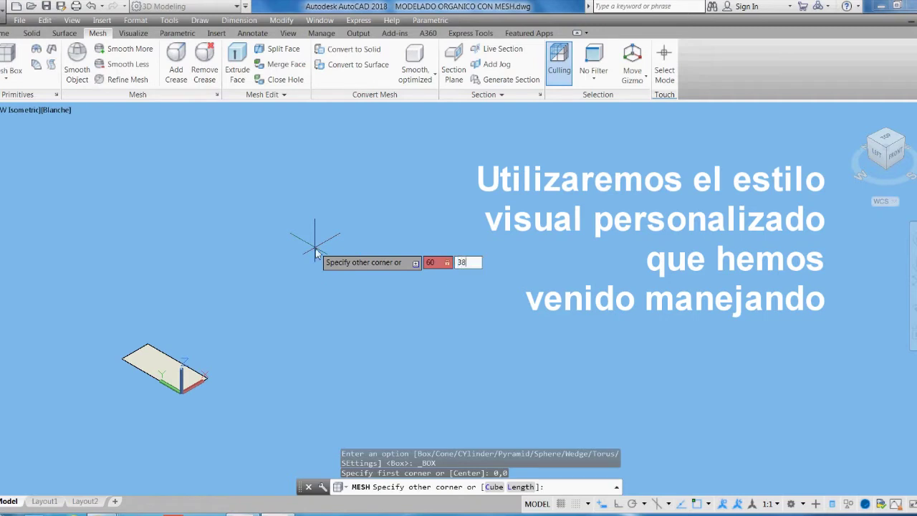
{"action": "key", "text": "Tab"}
{"action": "type", "text": "14"}
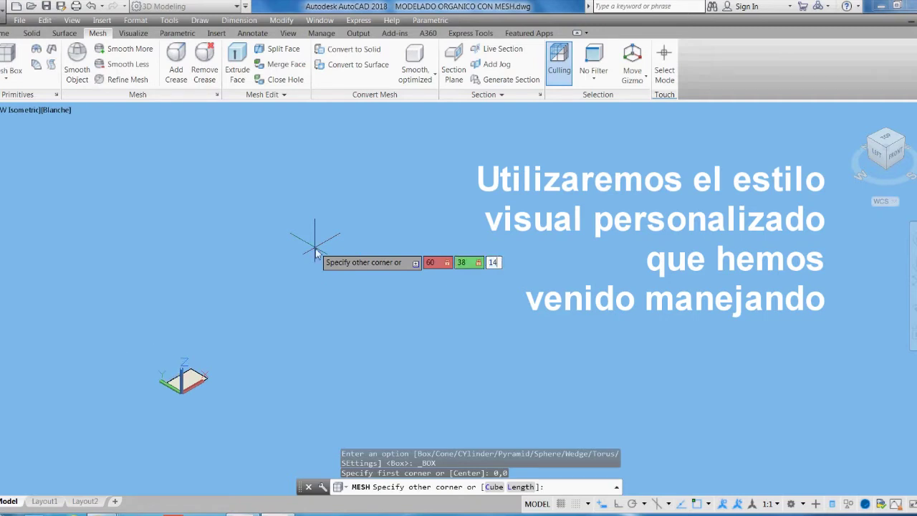
{"action": "key", "text": "Return"}
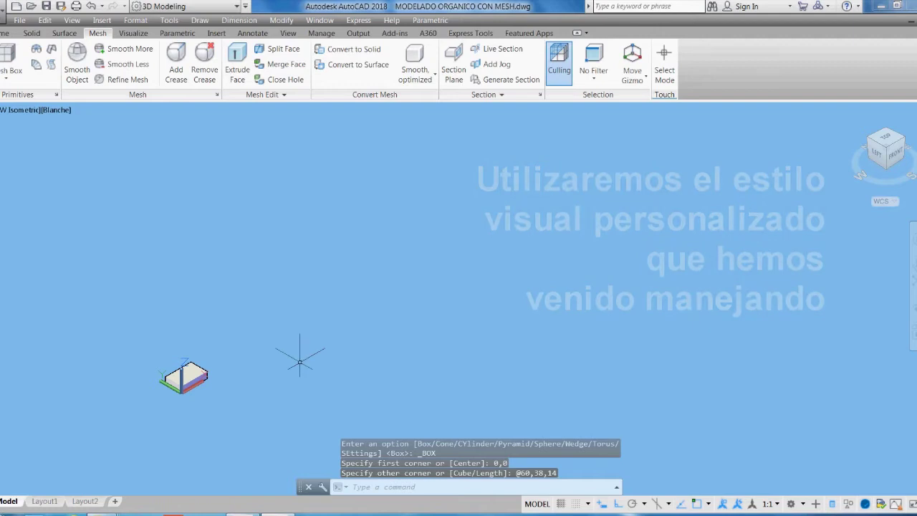
{"action": "middle_click", "coordinate": [300, 362]}
{"action": "middle_click", "coordinate": [300, 362]}
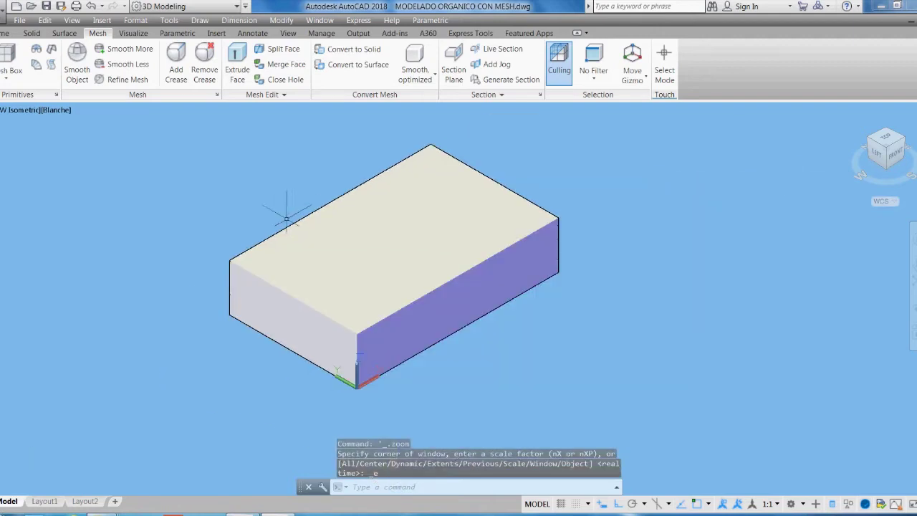
{"action": "middle_click_drag", "start_coordinate": [605, 313], "coordinate": [541, 340]}
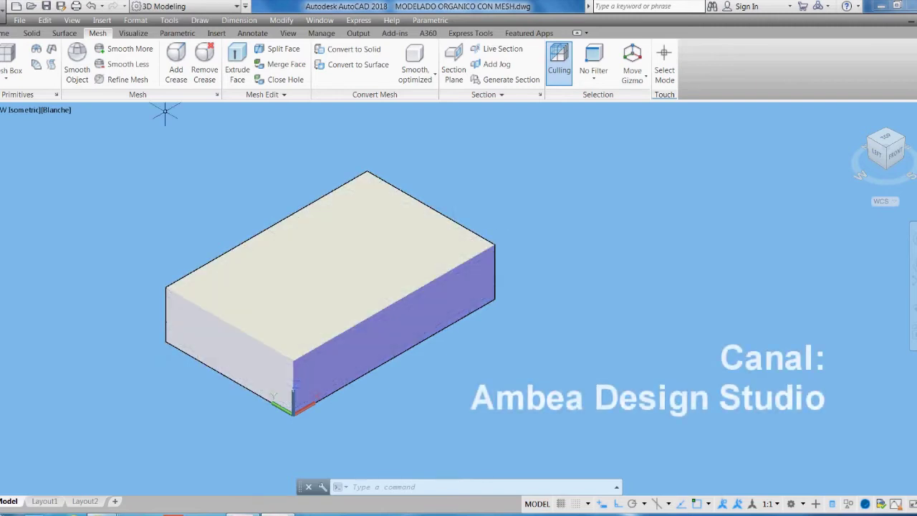
- Switch the ribbon to the Visualize tab
{"action": "left_click", "coordinate": [133, 34]}
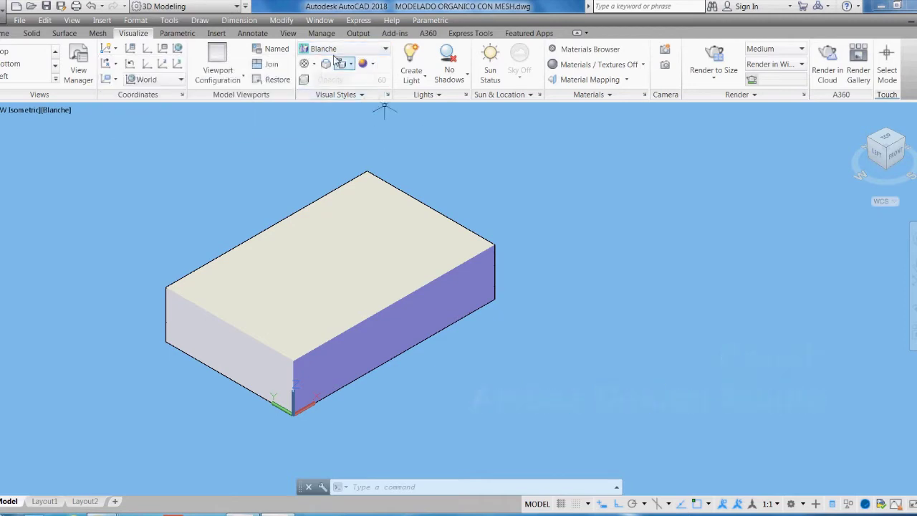
- Set the Blanche visual style's edge display to Isolines in the Visual Styles Manager
{"action": "left_click", "coordinate": [388, 96]}
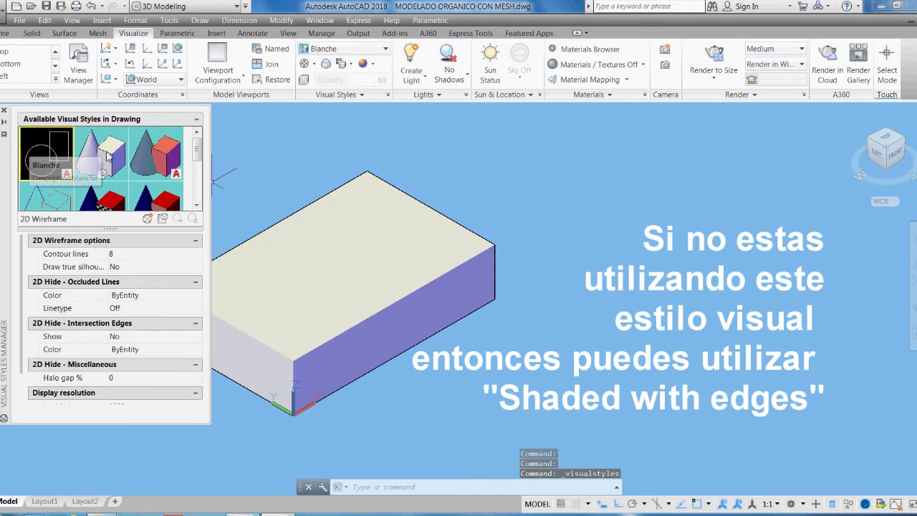
{"action": "left_click", "coordinate": [112, 169]}
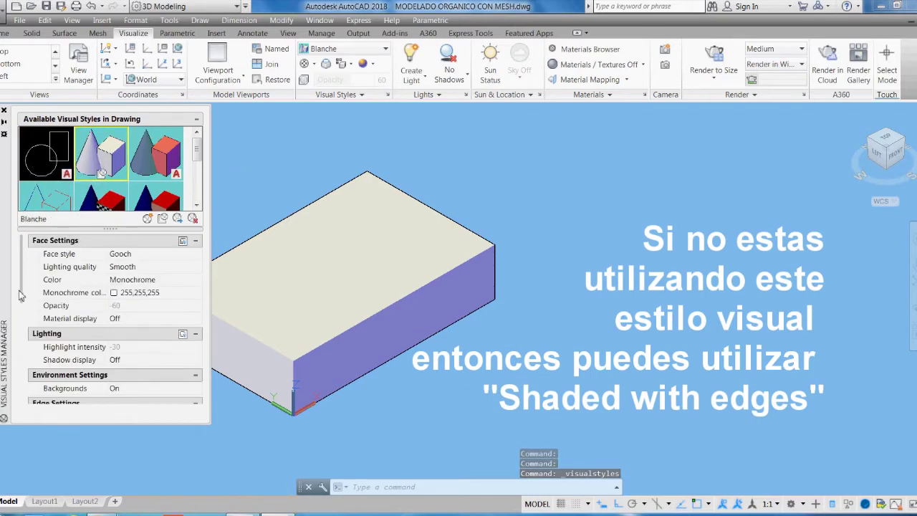
{"action": "left_click_drag", "start_coordinate": [22, 298], "coordinate": [29, 354]}
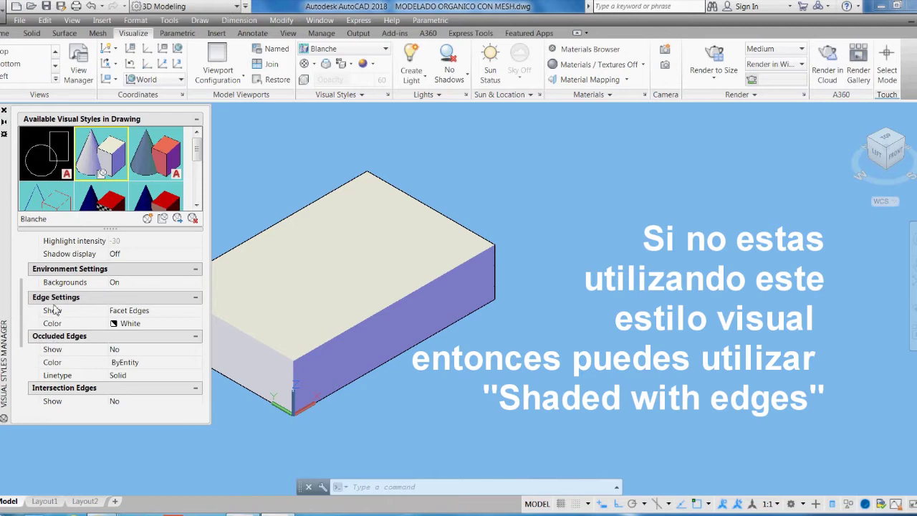
{"action": "left_click", "coordinate": [198, 313]}
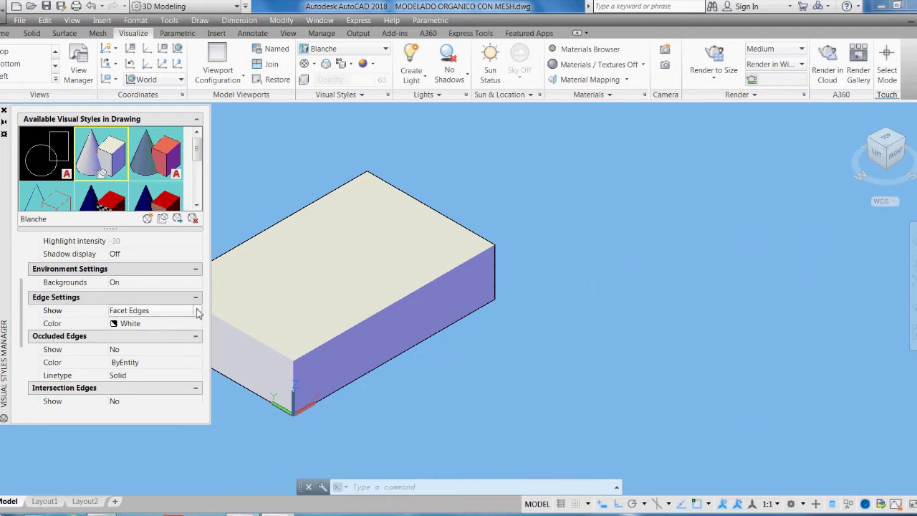
{"action": "left_click", "coordinate": [197, 313]}
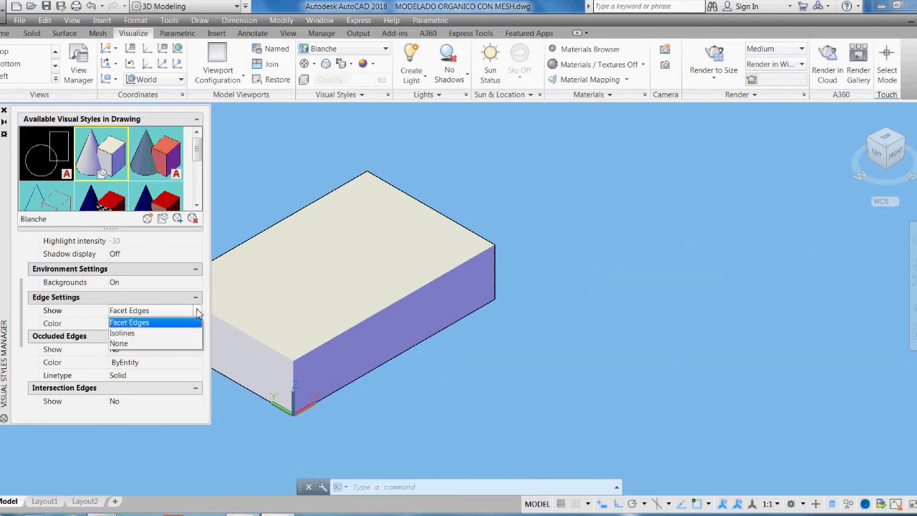
{"action": "left_click", "coordinate": [124, 334]}
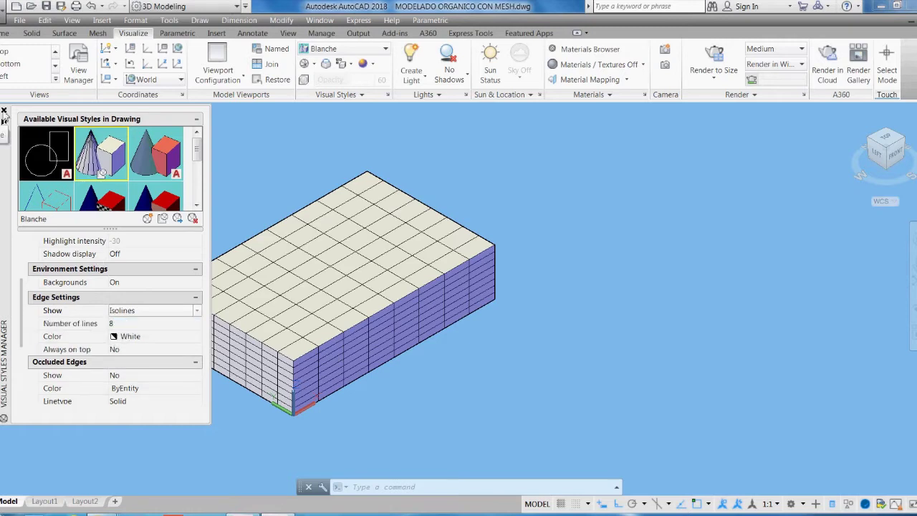
{"action": "left_click", "coordinate": [3, 111]}
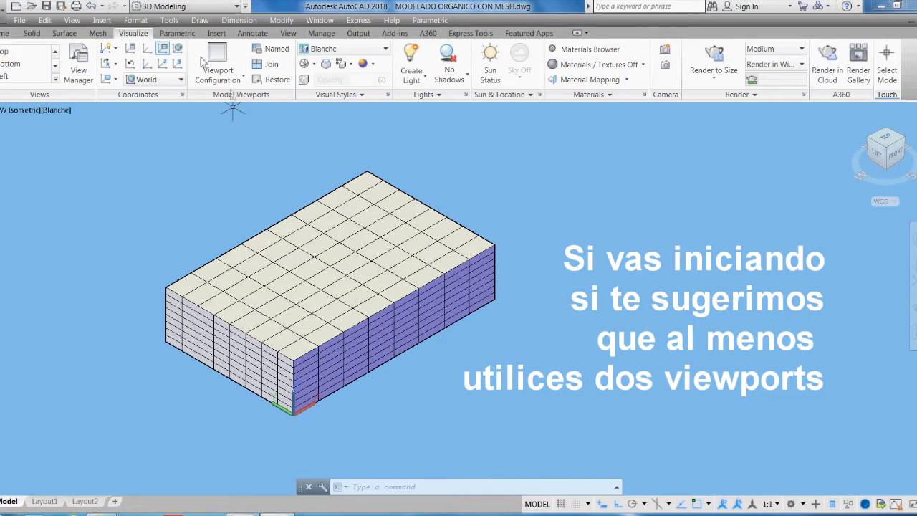
{"action": "left_click", "coordinate": [243, 78]}
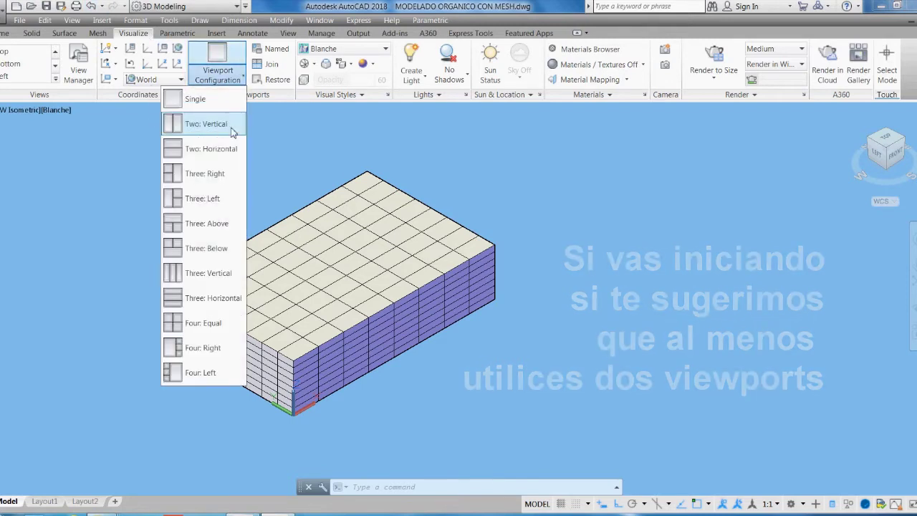
{"action": "left_click", "coordinate": [315, 148]}
{"action": "left_click", "coordinate": [293, 168]}
{"action": "left_click", "coordinate": [247, 179]}
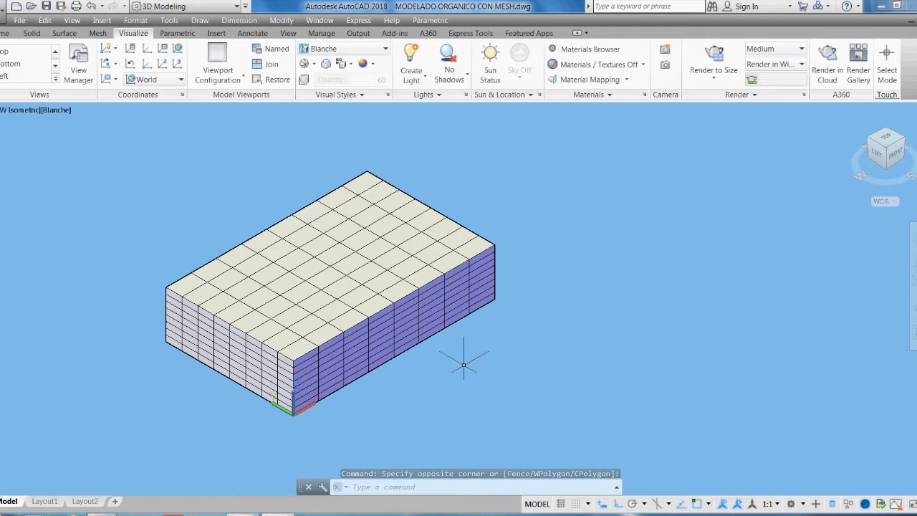
{"action": "left_click", "coordinate": [405, 347]}
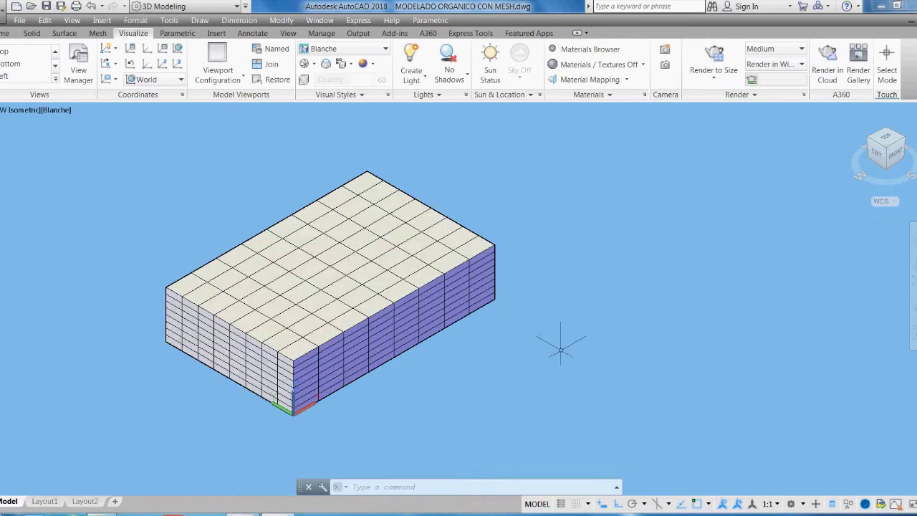
{"action": "middle_click_drag", "start_coordinate": [518, 362], "coordinate": [483, 370]}
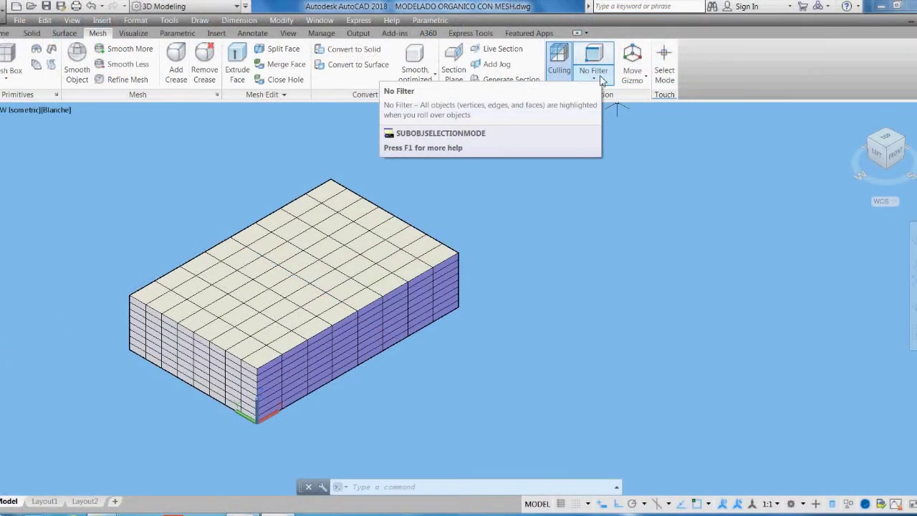
- Set the sub-object selection filter to Face and pick a top face near the box's left corner
{"action": "left_click", "coordinate": [600, 79]}
{"action": "left_click", "coordinate": [542, 176]}
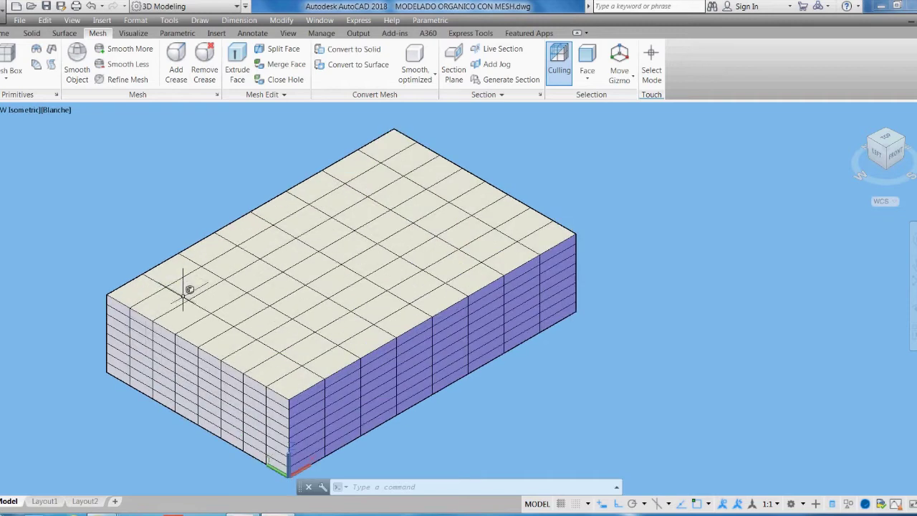
{"action": "scroll", "coordinate": [189, 286], "scroll_direction": "up", "scroll_amount": 1}
{"action": "scroll", "coordinate": [215, 285], "scroll_direction": "up", "scroll_amount": 1}
{"action": "scroll", "coordinate": [193, 319], "scroll_direction": "down", "scroll_amount": 1}
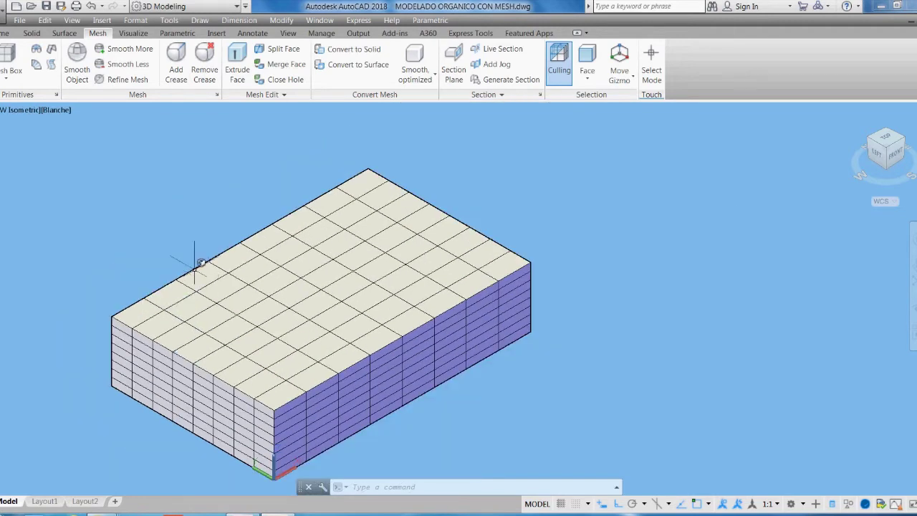
{"action": "left_click", "coordinate": [199, 297]}
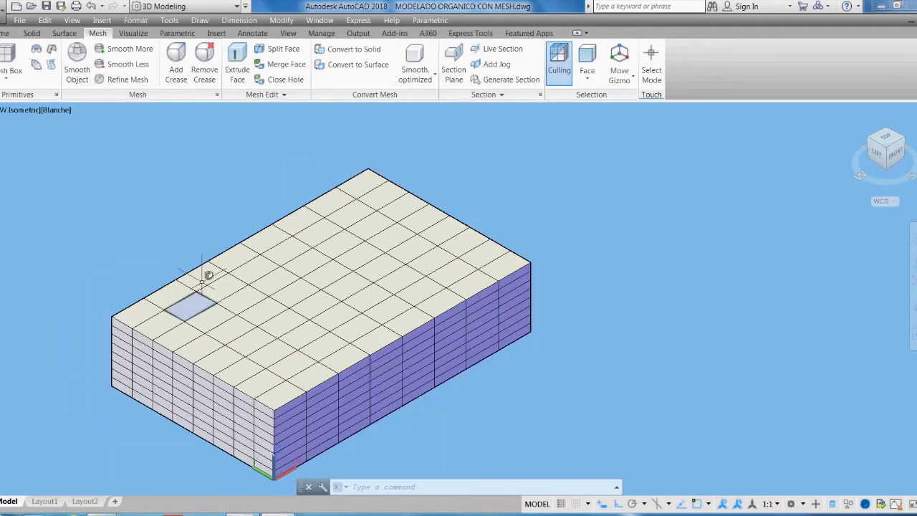
{"action": "left_click", "coordinate": [205, 296]}
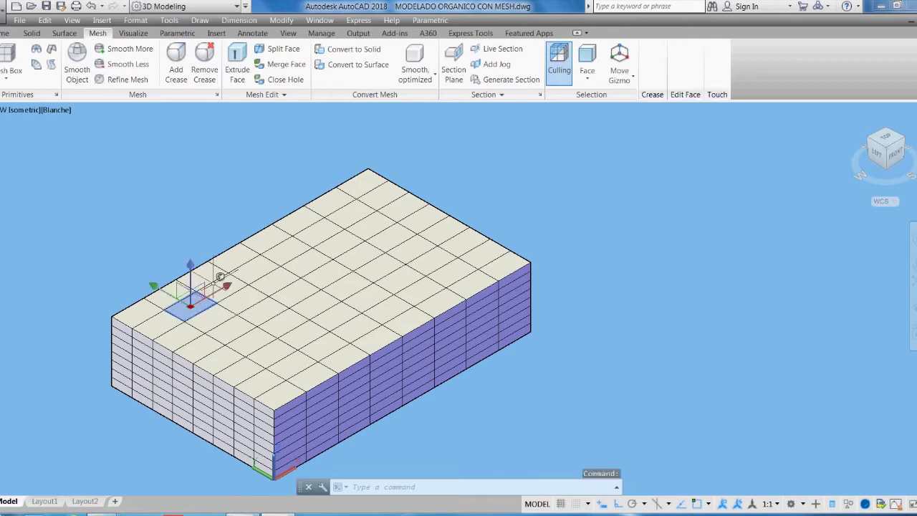
{"action": "scroll", "coordinate": [241, 291], "scroll_direction": "up", "scroll_amount": 2}
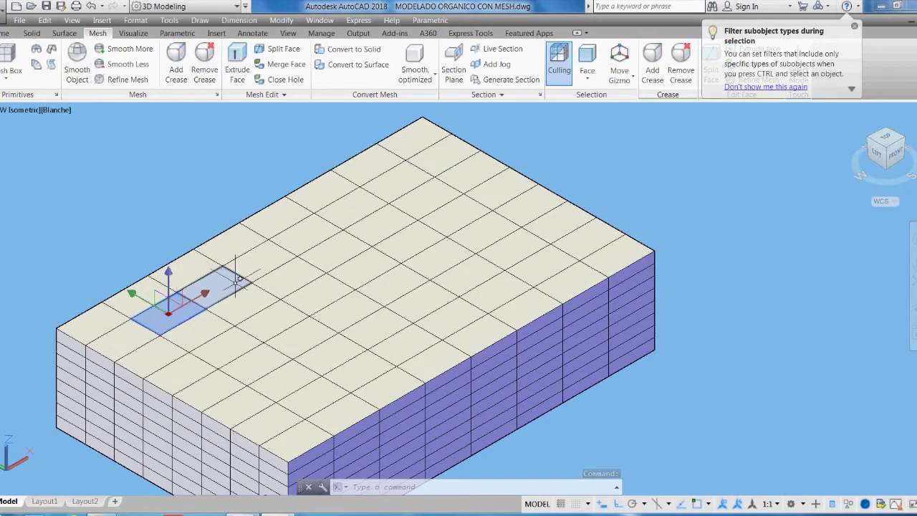
- Add the ring of top faces just inside the outer border row to the selection
{"action": "left_click", "coordinate": [236, 280]}
{"action": "left_click", "coordinate": [267, 256]}
{"action": "left_click", "coordinate": [309, 231]}
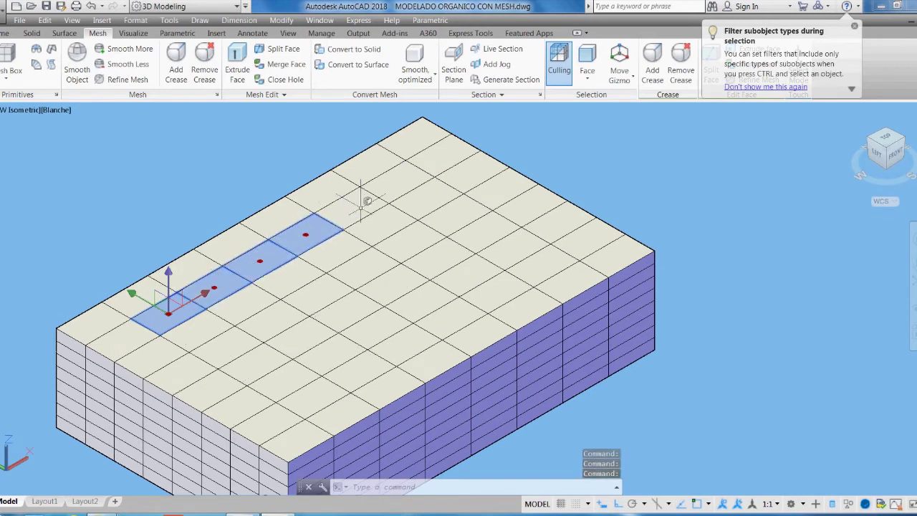
{"action": "left_click", "coordinate": [352, 208]}
{"action": "left_click", "coordinate": [396, 184]}
{"action": "left_click", "coordinate": [425, 196]}
{"action": "left_click", "coordinate": [455, 215]}
{"action": "left_click", "coordinate": [484, 231]}
{"action": "left_click", "coordinate": [505, 244]}
{"action": "left_click", "coordinate": [542, 266]}
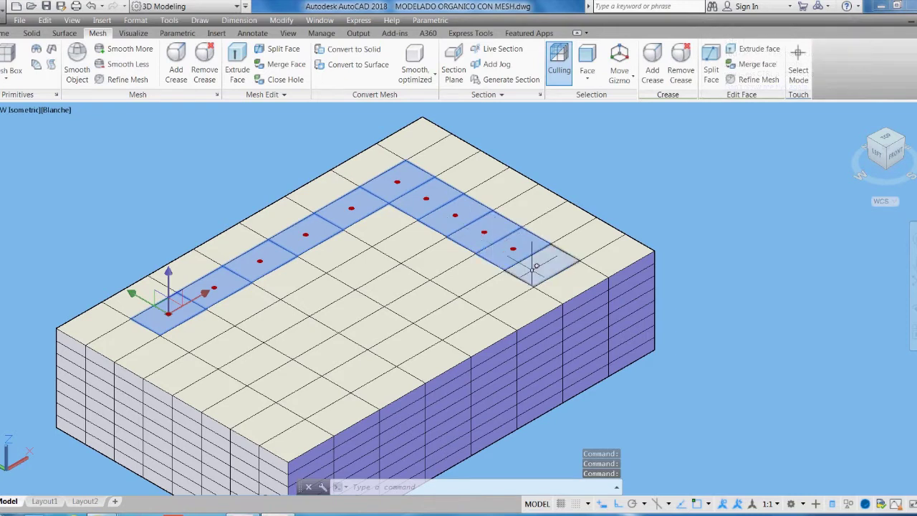
{"action": "left_click", "coordinate": [497, 292]}
{"action": "left_click", "coordinate": [451, 317]}
{"action": "left_click", "coordinate": [404, 345]}
{"action": "left_click", "coordinate": [359, 371]}
{"action": "left_click", "coordinate": [312, 396]}
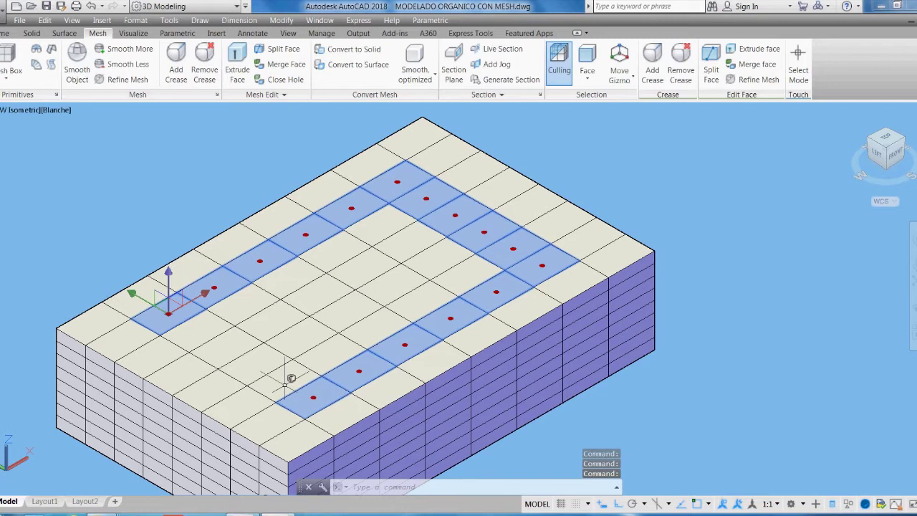
{"action": "left_click", "coordinate": [286, 380]}
{"action": "left_click", "coordinate": [258, 363]}
{"action": "left_click", "coordinate": [227, 348]}
{"action": "left_click", "coordinate": [197, 330]}
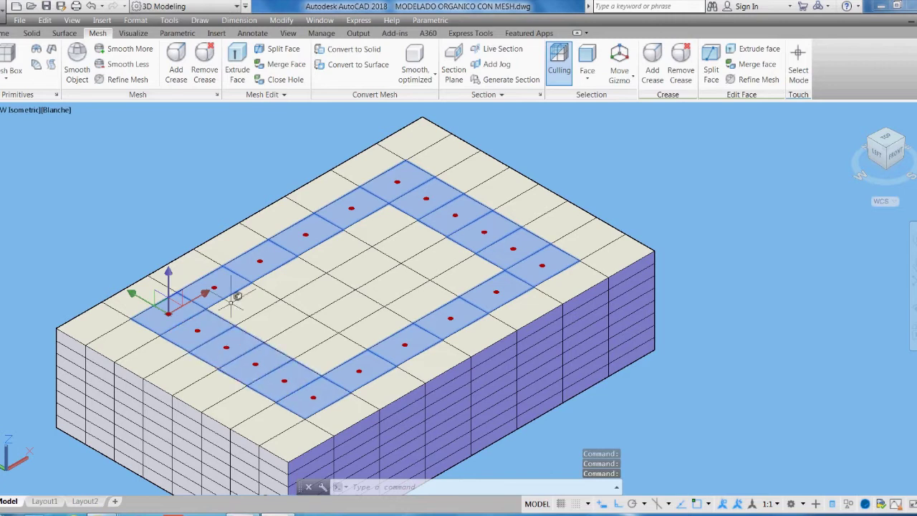
- Add all remaining inner top faces and centre the move gizmo on the selection
{"action": "left_click", "coordinate": [243, 305]}
{"action": "left_click", "coordinate": [289, 278]}
{"action": "left_click", "coordinate": [335, 252]}
{"action": "left_click", "coordinate": [381, 226]}
{"action": "left_click", "coordinate": [410, 242]}
{"action": "left_click", "coordinate": [435, 259]}
{"action": "left_click", "coordinate": [467, 275]}
{"action": "left_click", "coordinate": [422, 300]}
{"action": "left_click", "coordinate": [396, 285]}
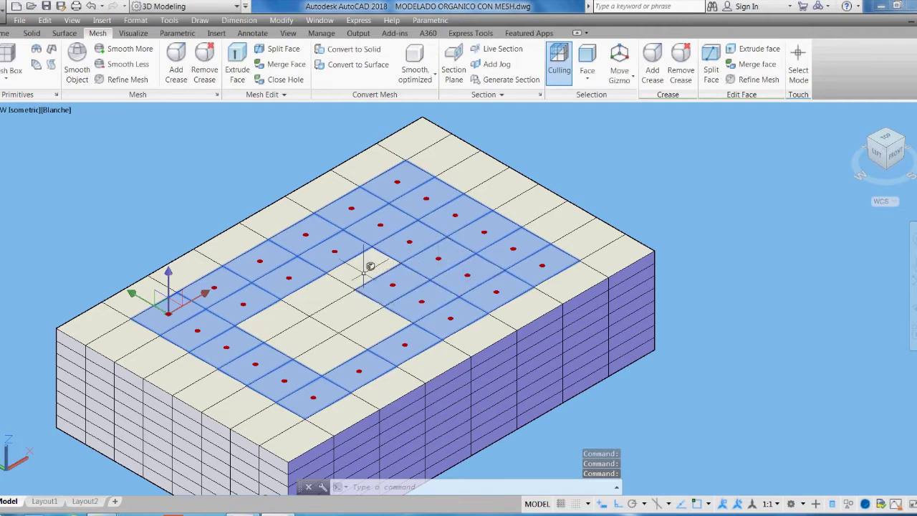
{"action": "left_click", "coordinate": [364, 268]}
{"action": "left_click", "coordinate": [318, 294]}
{"action": "left_click", "coordinate": [346, 311]}
{"action": "left_click", "coordinate": [375, 328]}
{"action": "left_click", "coordinate": [344, 352]}
{"action": "left_click", "coordinate": [312, 341]}
{"action": "left_click", "coordinate": [272, 319]}
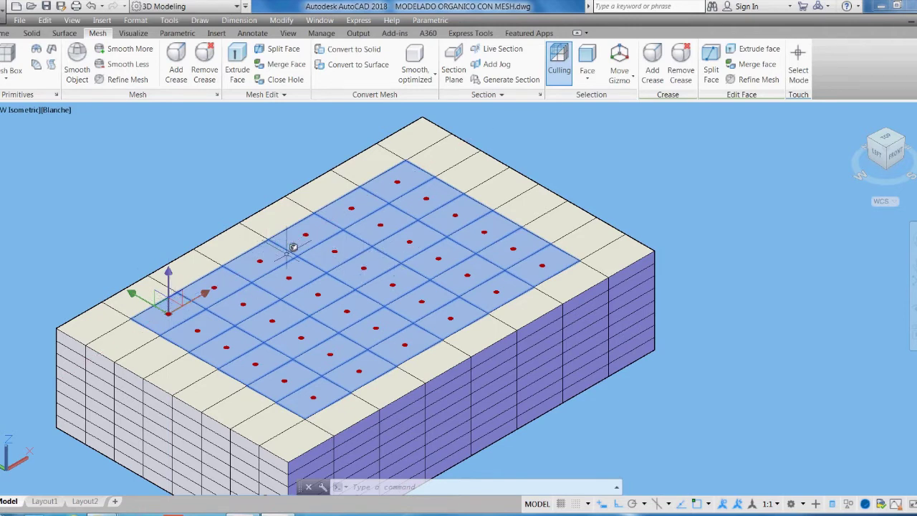
{"action": "left_click", "coordinate": [364, 266]}
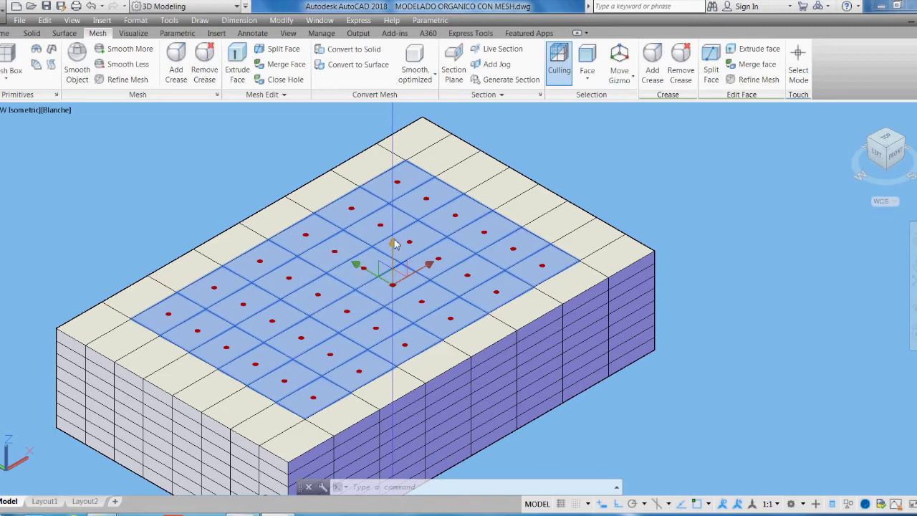
- Sink the selected top faces 3 units down along the gizmo's Z axis
{"action": "scroll", "coordinate": [415, 201], "scroll_direction": "down", "scroll_amount": 2}
{"action": "scroll", "coordinate": [402, 222], "scroll_direction": "up", "scroll_amount": 2}
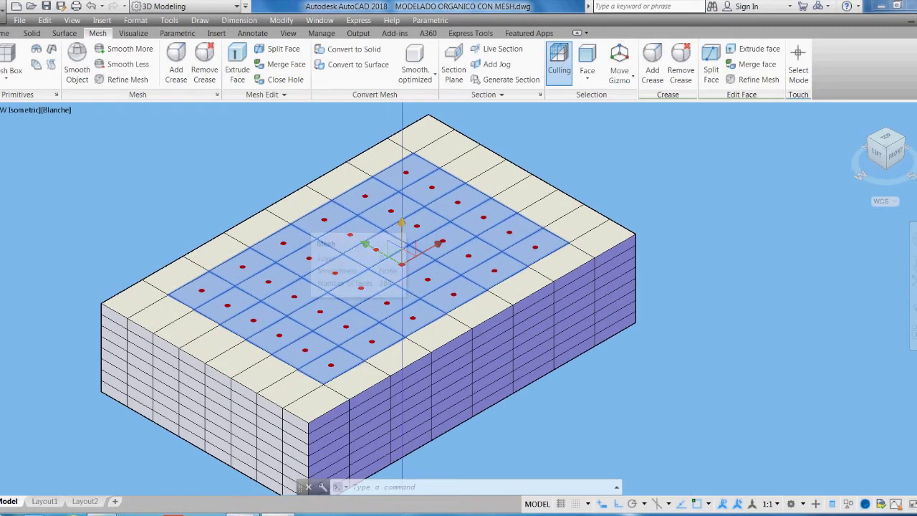
{"action": "left_click", "coordinate": [402, 225]}
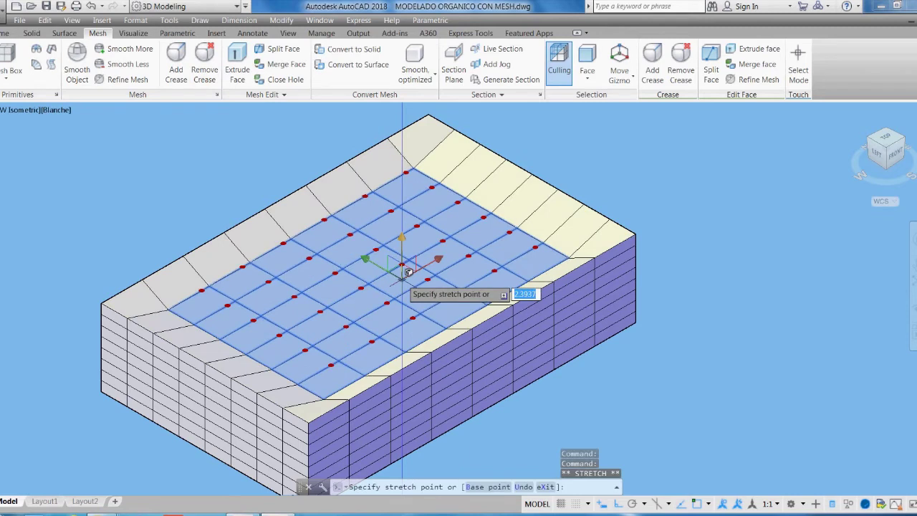
{"action": "type", "text": "3"}
{"action": "key", "text": "Return"}
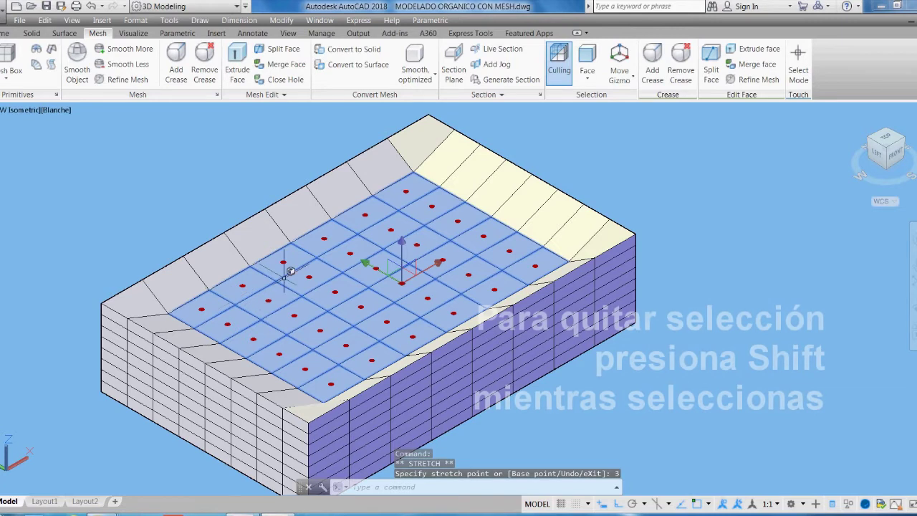
- Deselect the outer ring of the sunken patch, leaving a smaller inner patch to lower
{"action": "scroll", "coordinate": [218, 304], "scroll_direction": "up", "scroll_amount": 2}
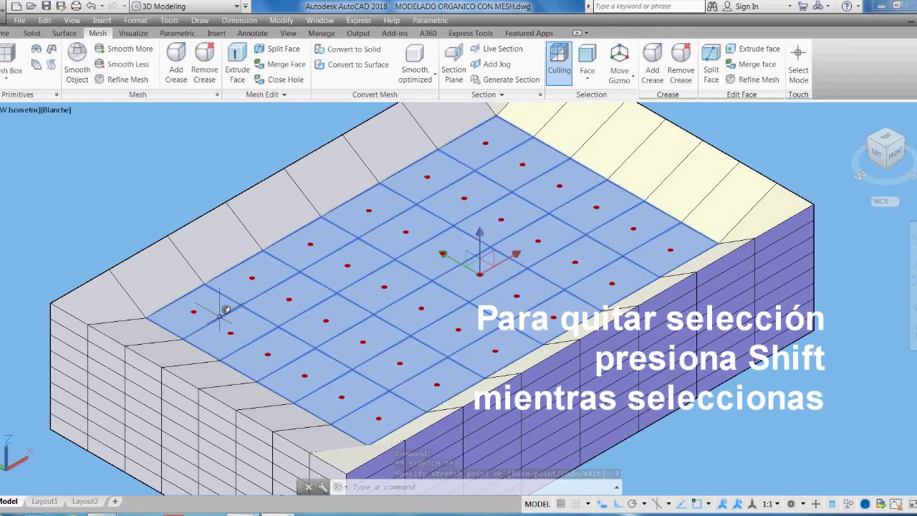
{"action": "mouse_move", "coordinate": [222, 300]}
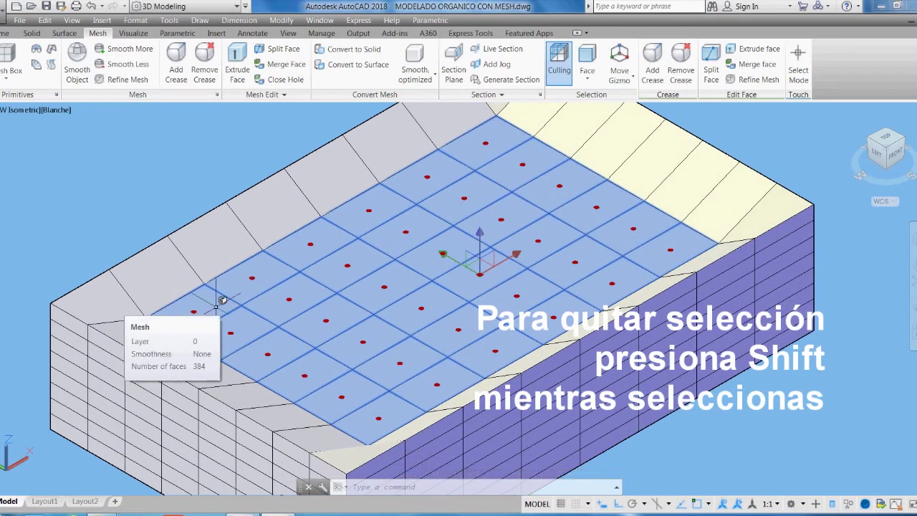
{"action": "left_click", "coordinate": [215, 305], "text": "shift"}
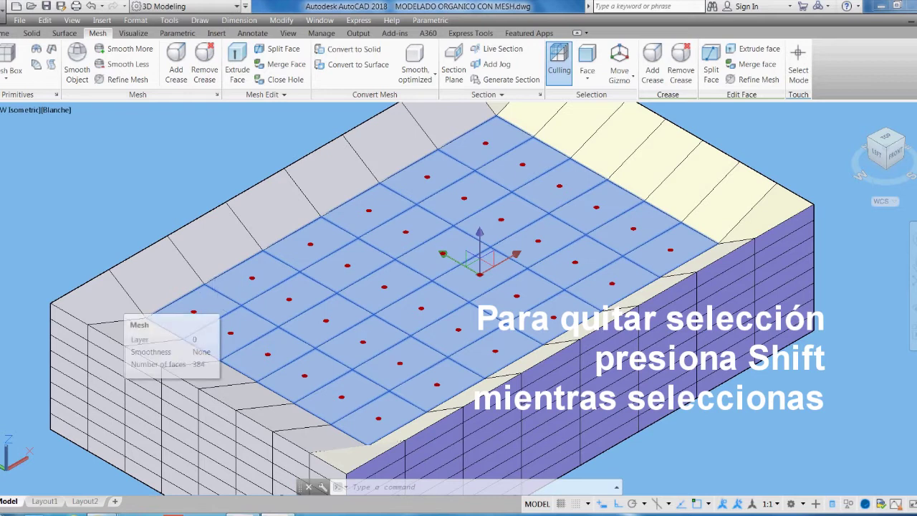
{"action": "left_click", "coordinate": [265, 276], "text": "shift"}
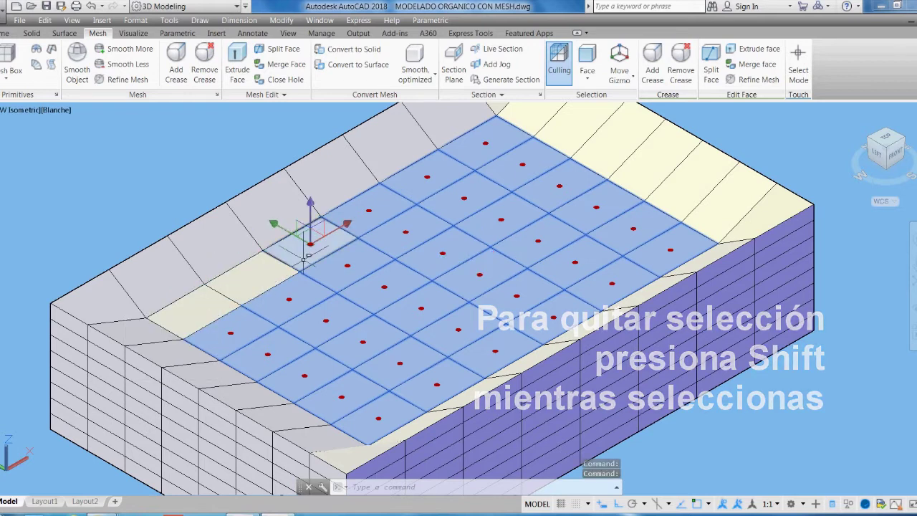
{"action": "left_click", "coordinate": [326, 239], "text": "shift"}
{"action": "left_click", "coordinate": [424, 183], "text": "shift"}
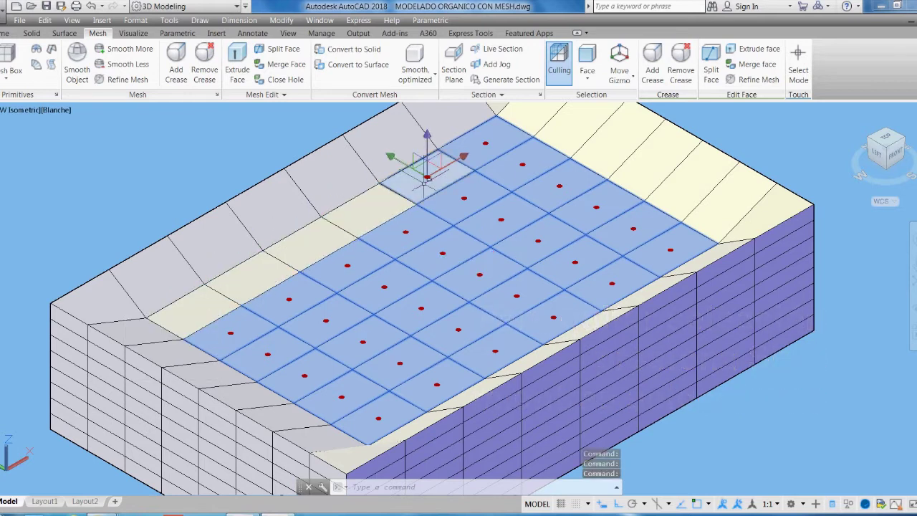
{"action": "left_click", "coordinate": [506, 164], "text": "shift"}
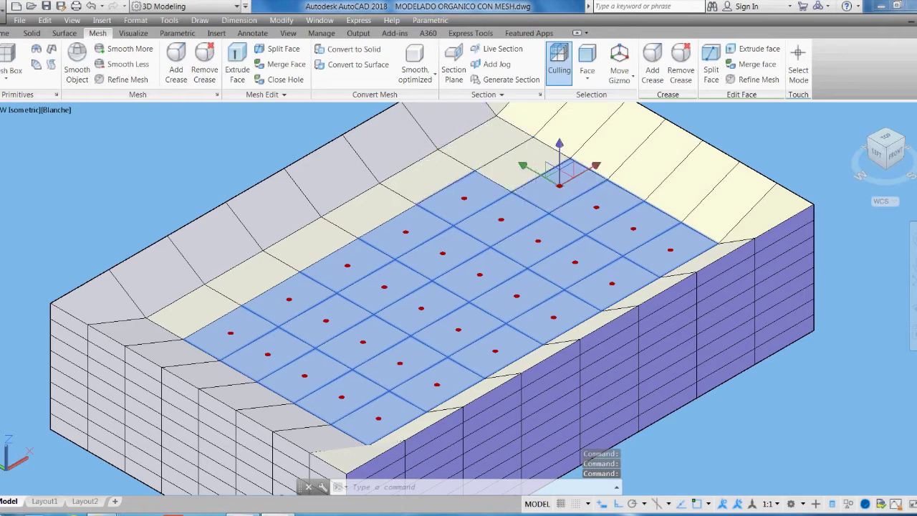
{"action": "left_click", "coordinate": [553, 191], "text": "shift"}
{"action": "left_click", "coordinate": [590, 212], "text": "shift"}
{"action": "left_click", "coordinate": [631, 223], "text": "shift"}
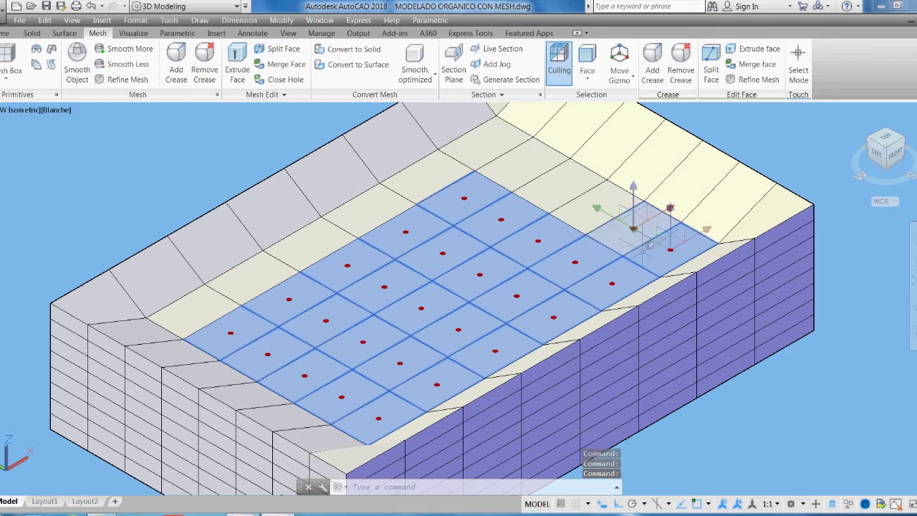
{"action": "left_click", "coordinate": [667, 248], "text": "shift"}
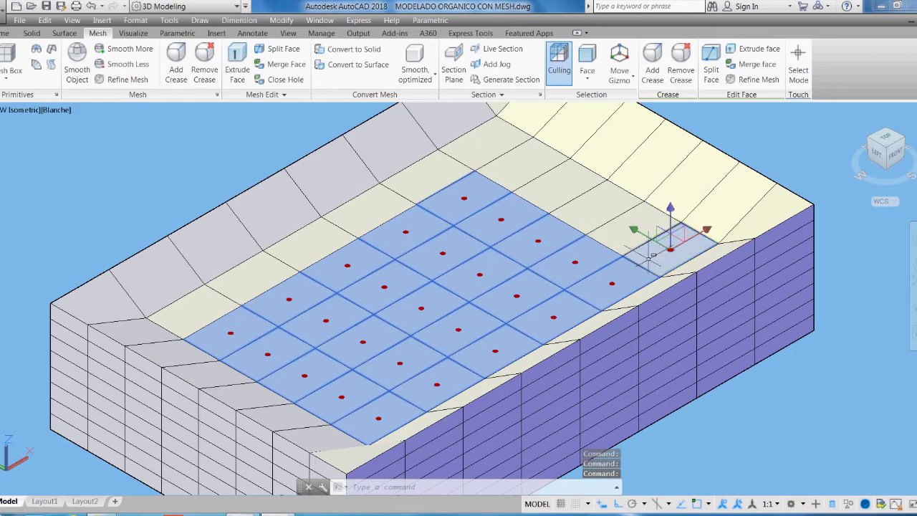
{"action": "left_click", "coordinate": [606, 290], "text": "shift"}
{"action": "left_click", "coordinate": [550, 319], "text": "shift"}
{"action": "left_click", "coordinate": [510, 351], "text": "shift"}
{"action": "left_click", "coordinate": [453, 359], "text": "shift"}
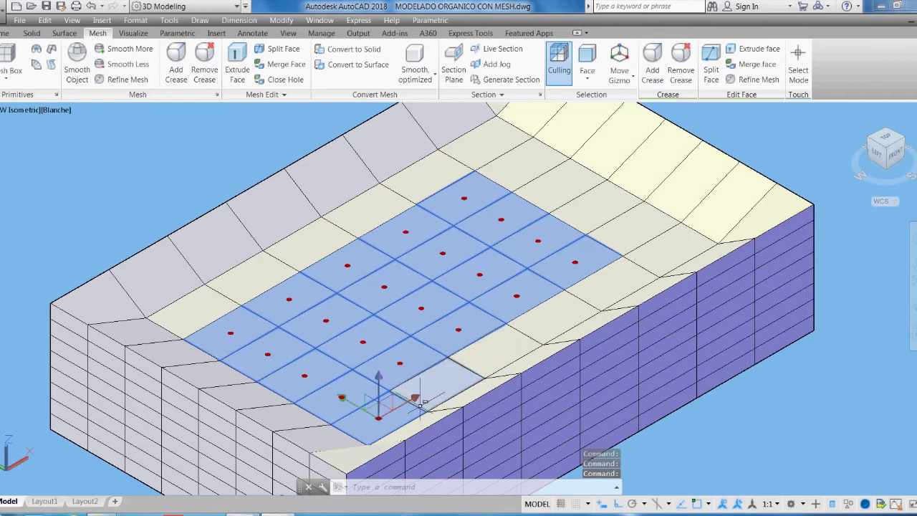
{"action": "left_click", "coordinate": [343, 399], "text": "shift"}
{"action": "left_click", "coordinate": [305, 376], "text": "shift"}
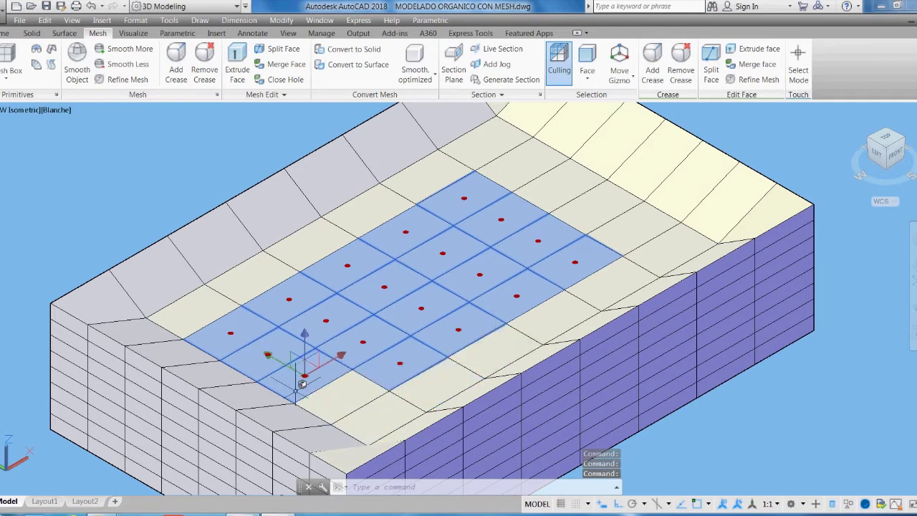
{"action": "left_click", "coordinate": [247, 346], "text": "shift"}
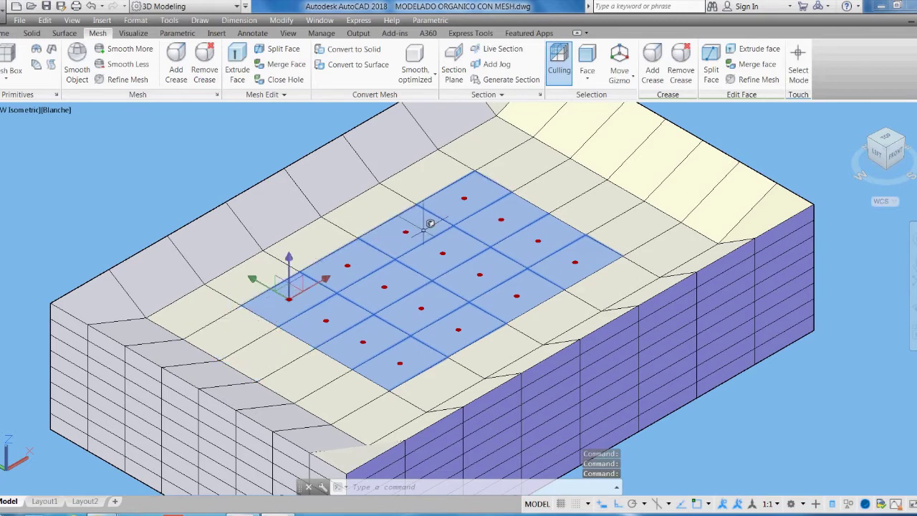
{"action": "left_click", "coordinate": [289, 259]}
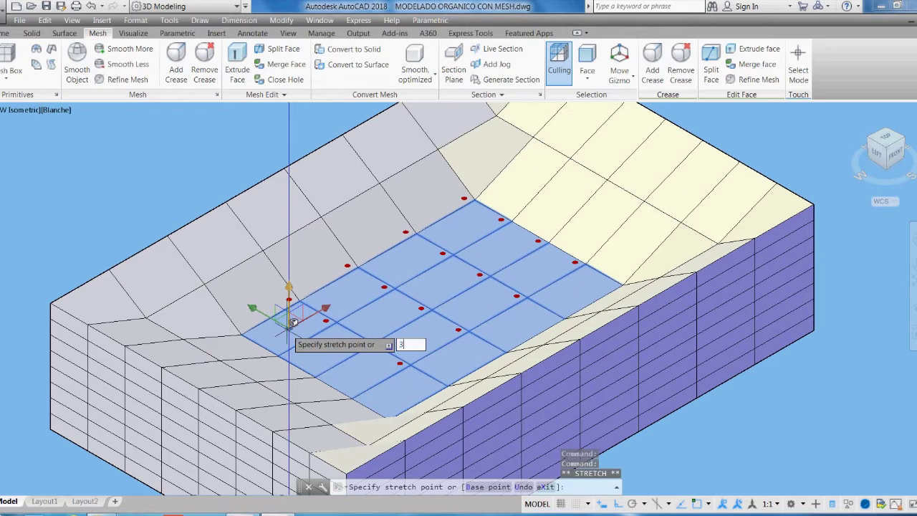
- Drop the inner patch 3 units, then deselect its outer faces, keeping the central four
{"action": "key", "text": "Return"}
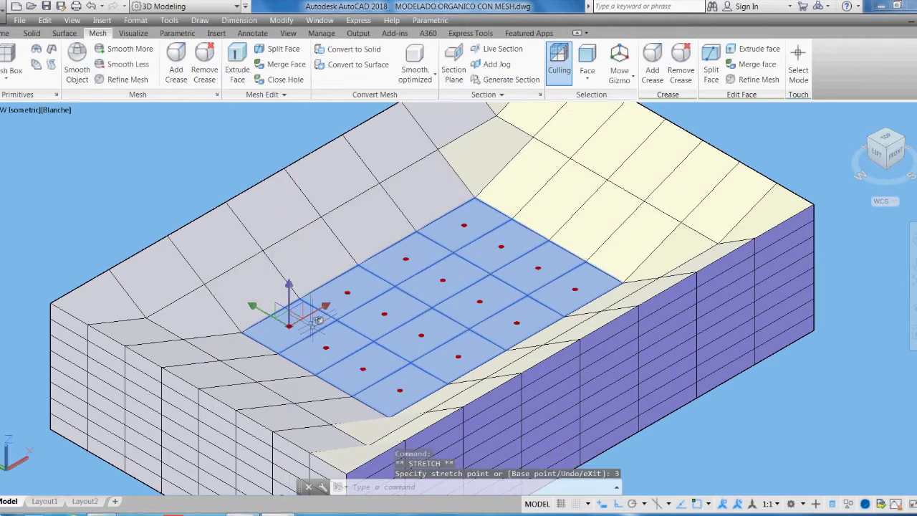
{"action": "left_click", "coordinate": [305, 319], "text": "shift"}
{"action": "left_click", "coordinate": [355, 290], "text": "shift"}
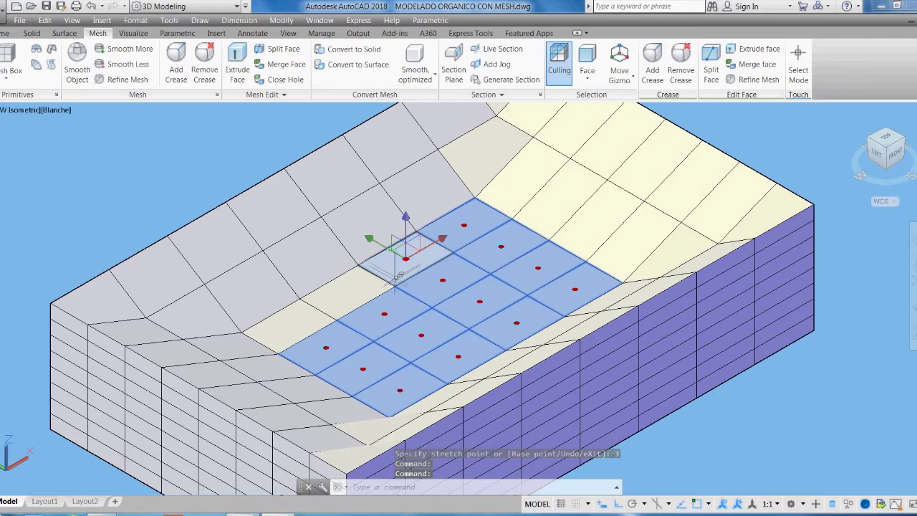
{"action": "left_click", "coordinate": [412, 261], "text": "shift"}
{"action": "left_click", "coordinate": [462, 229], "text": "shift"}
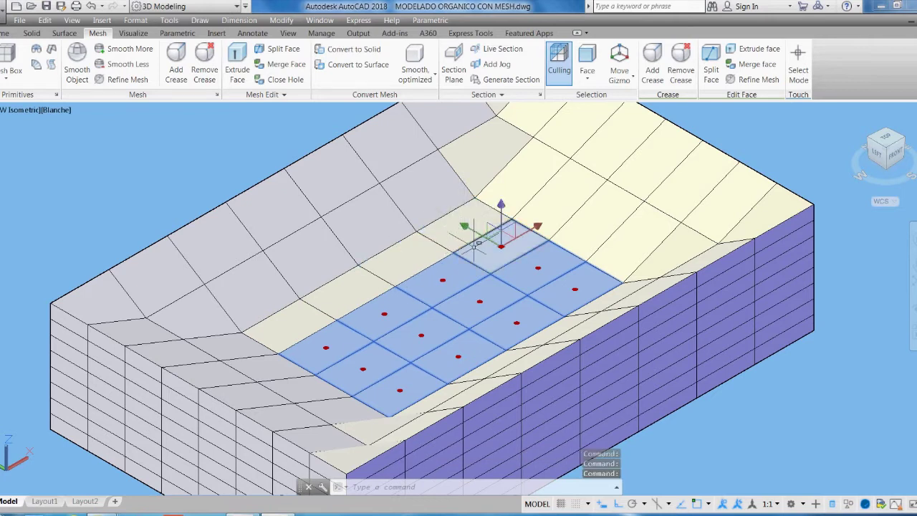
{"action": "left_click", "coordinate": [476, 244], "text": "shift"}
{"action": "left_click", "coordinate": [539, 283], "text": "shift"}
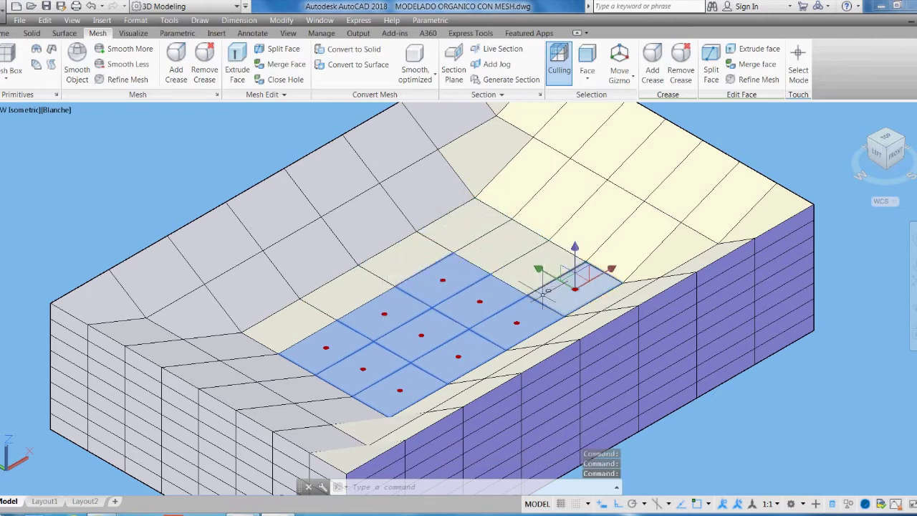
{"action": "left_click", "coordinate": [549, 295], "text": "shift"}
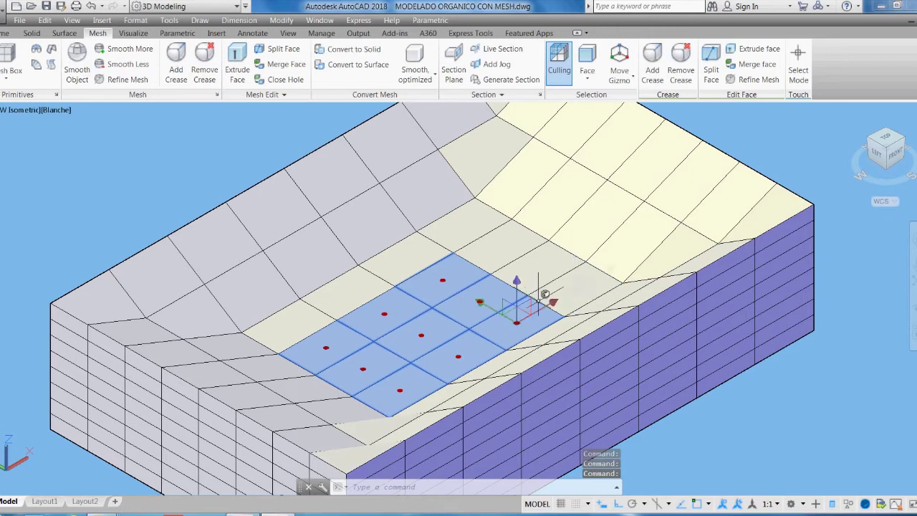
{"action": "left_click", "coordinate": [513, 328], "text": "shift"}
{"action": "left_click", "coordinate": [482, 349], "text": "shift"}
{"action": "left_click", "coordinate": [412, 380], "text": "shift"}
{"action": "left_click", "coordinate": [391, 366], "text": "shift"}
{"action": "left_click", "coordinate": [329, 346], "text": "shift"}
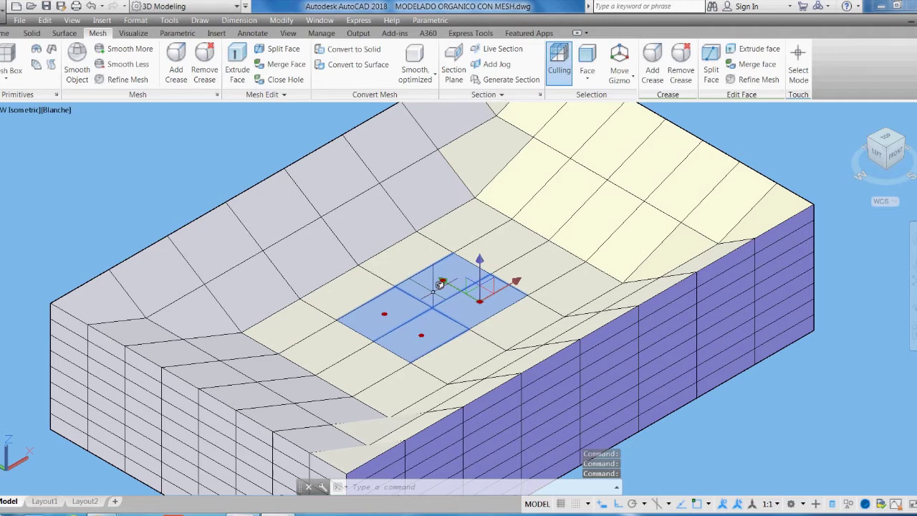
- Lower the central four faces a further 3 units and clear the selection
{"action": "left_click", "coordinate": [480, 271]}
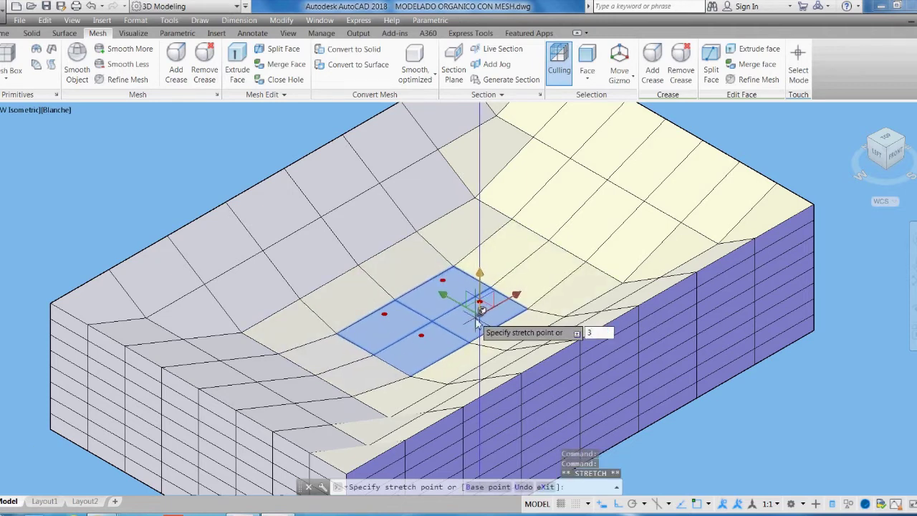
{"action": "key", "text": "Return"}
{"action": "key", "text": "Escape"}
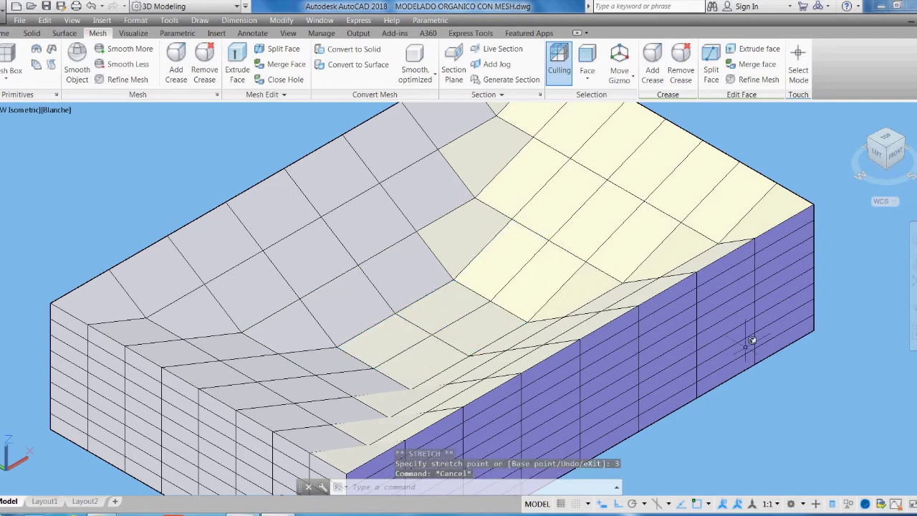
- Zoom out and turn the view to look up at the basin mesh's underside
{"action": "scroll", "coordinate": [751, 341], "scroll_direction": "down", "scroll_amount": 2}
{"action": "scroll", "coordinate": [337, 179], "scroll_direction": "down", "scroll_amount": 2}
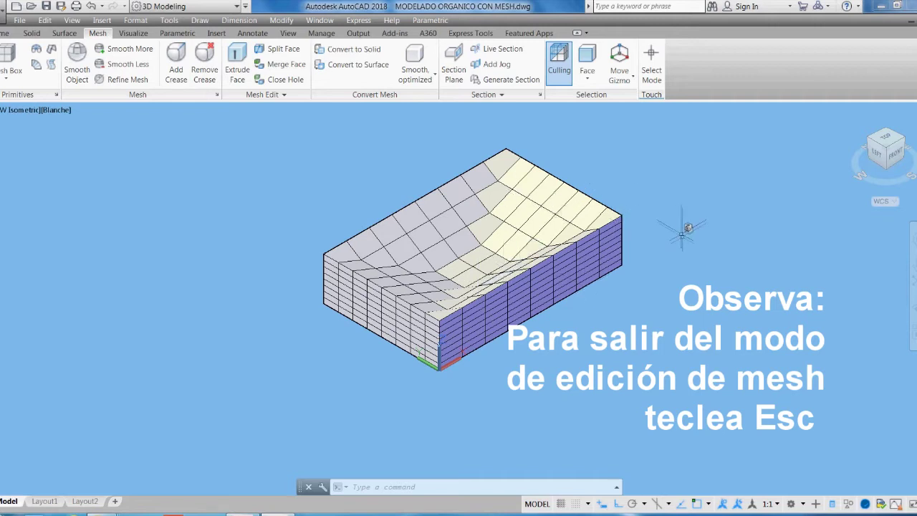
{"action": "left_click", "coordinate": [891, 176]}
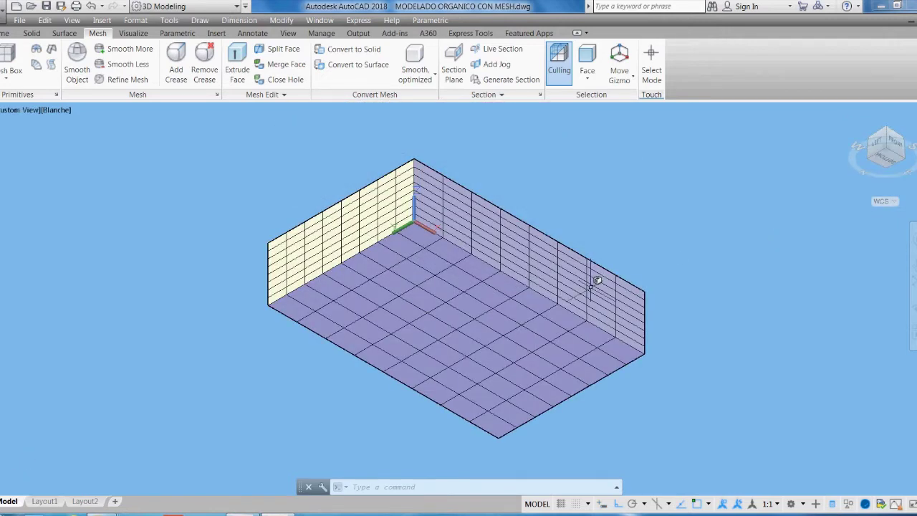
{"action": "scroll", "coordinate": [502, 333], "scroll_direction": "up", "scroll_amount": 1}
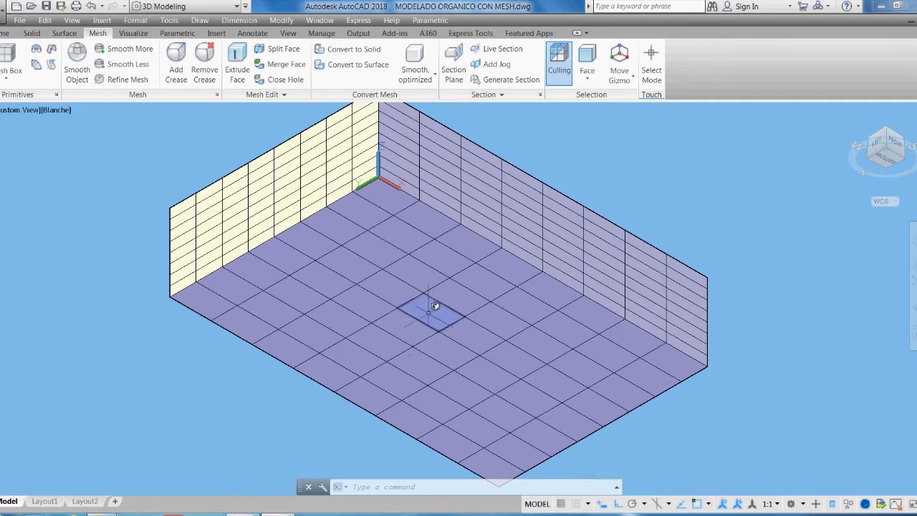
- Merge four adjacent faces in the middle of the mesh underside into one face
{"action": "left_click", "coordinate": [284, 72]}
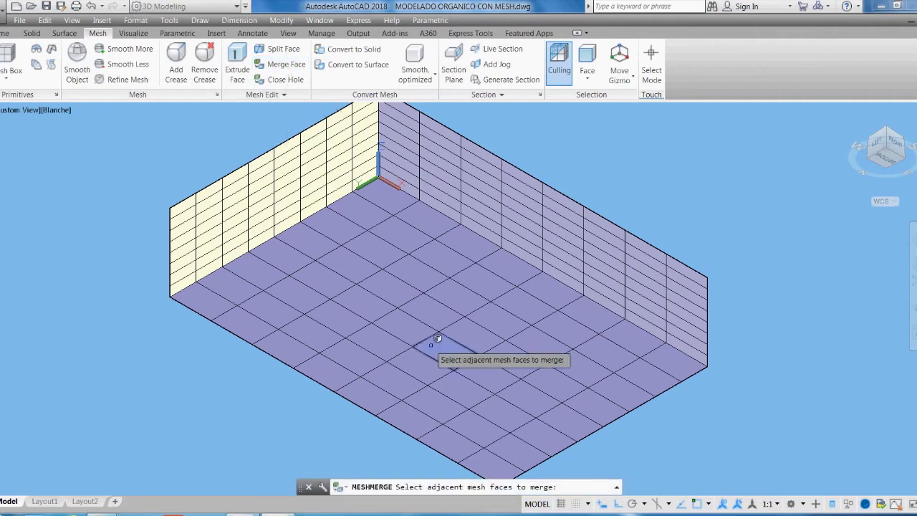
{"action": "left_click", "coordinate": [413, 319]}
{"action": "left_click", "coordinate": [435, 315]}
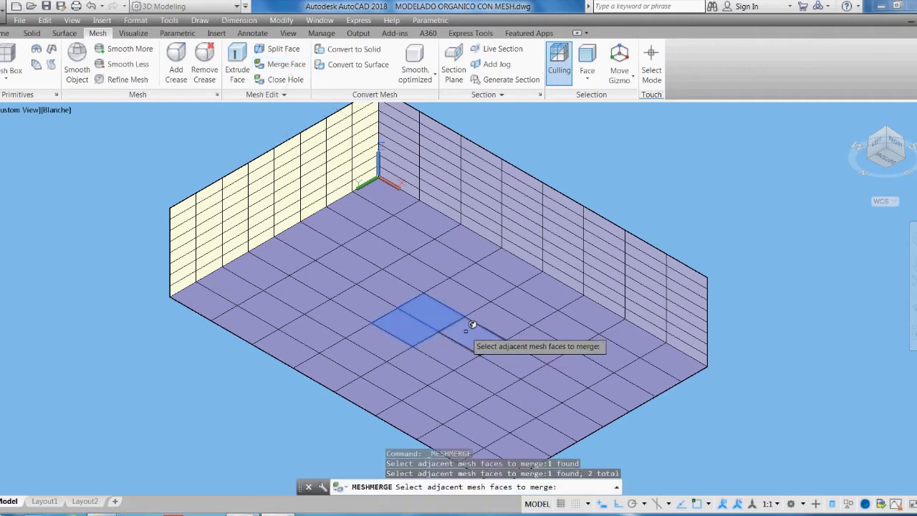
{"action": "left_click", "coordinate": [463, 333]}
{"action": "left_click", "coordinate": [450, 345]}
{"action": "key", "text": "Return"}
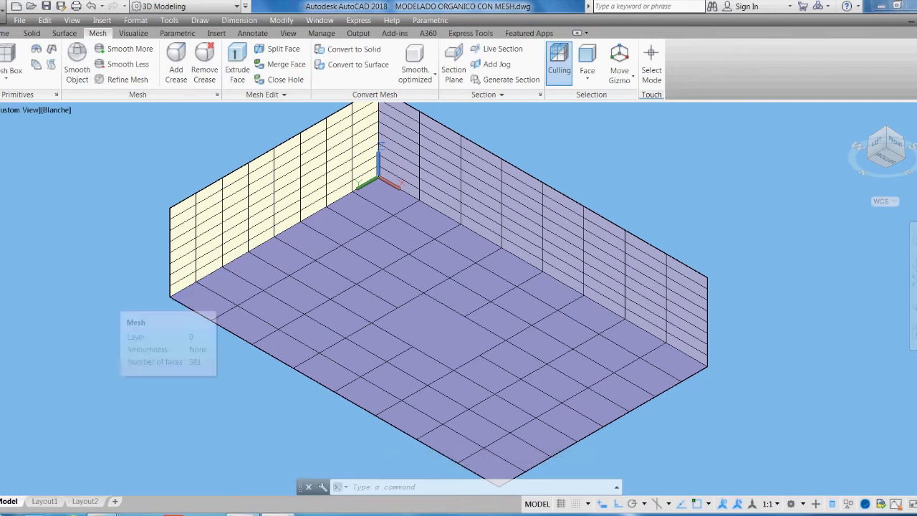
{"action": "left_click", "coordinate": [228, 304]}
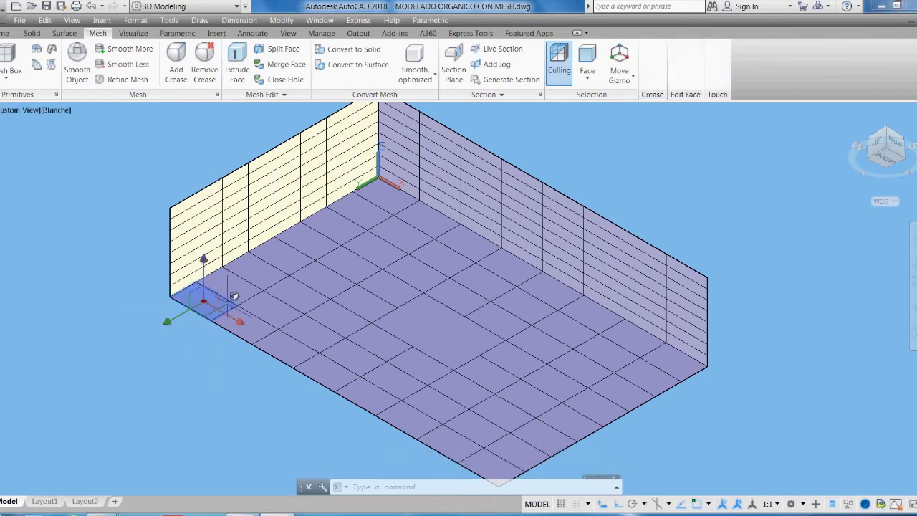
- Ctrl-select the floor faces along the left wall, back wall and first inner rows
{"action": "left_click", "coordinate": [229, 286]}
{"action": "left_click", "coordinate": [256, 270]}
{"action": "left_click", "coordinate": [281, 256]}
{"action": "left_click", "coordinate": [308, 241]}
{"action": "left_click", "coordinate": [333, 226]}
{"action": "left_click", "coordinate": [360, 211]}
{"action": "left_click", "coordinate": [386, 196]}
{"action": "left_click", "coordinate": [425, 216]}
{"action": "left_click", "coordinate": [392, 242]}
{"action": "left_click", "coordinate": [375, 249]}
{"action": "left_click", "coordinate": [349, 264]}
{"action": "left_click", "coordinate": [323, 280]}
{"action": "left_click", "coordinate": [296, 295]}
{"action": "left_click", "coordinate": [271, 309]}
{"action": "left_click", "coordinate": [244, 325]}
{"action": "left_click", "coordinate": [281, 344]}
{"action": "left_click", "coordinate": [312, 333]}
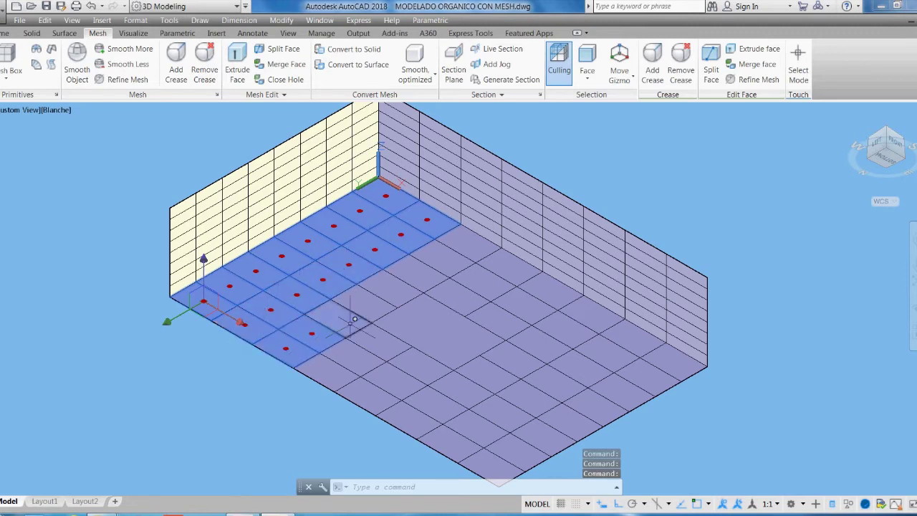
{"action": "left_click", "coordinate": [357, 316]}
{"action": "left_click", "coordinate": [383, 306]}
{"action": "left_click", "coordinate": [400, 290]}
{"action": "left_click", "coordinate": [416, 276]}
{"action": "left_click", "coordinate": [449, 255]}
{"action": "left_click", "coordinate": [469, 247]}
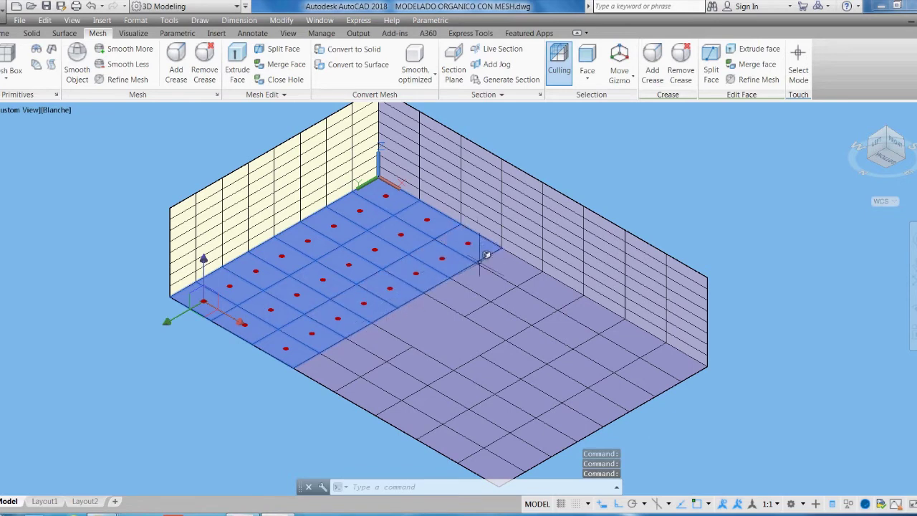
- Add the floor faces toward the far corner, along the front row and around the centre
{"action": "left_click", "coordinate": [461, 297]}
{"action": "left_click", "coordinate": [488, 280]}
{"action": "left_click", "coordinate": [513, 271]}
{"action": "left_click", "coordinate": [549, 296]}
{"action": "left_click", "coordinate": [534, 306]}
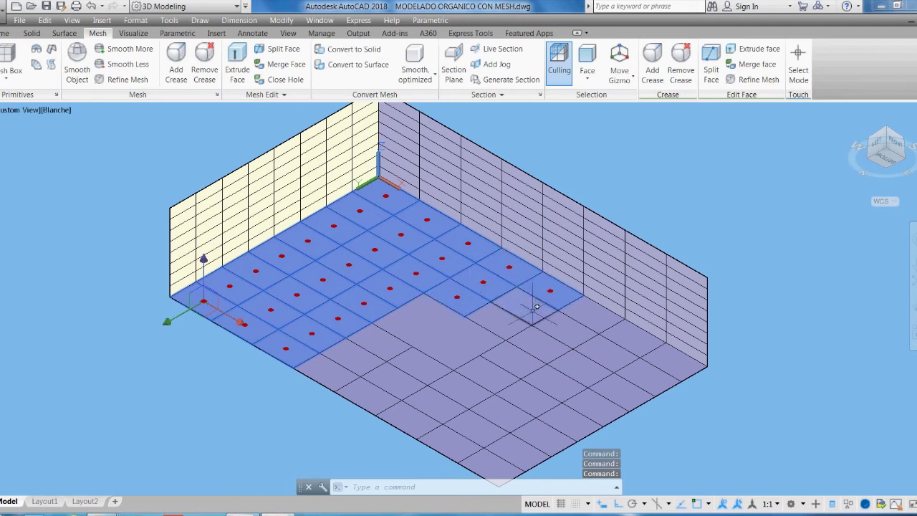
{"action": "left_click", "coordinate": [583, 314]}
{"action": "left_click", "coordinate": [636, 336]}
{"action": "left_click", "coordinate": [675, 358]}
{"action": "left_click", "coordinate": [649, 374]}
{"action": "left_click", "coordinate": [630, 389]}
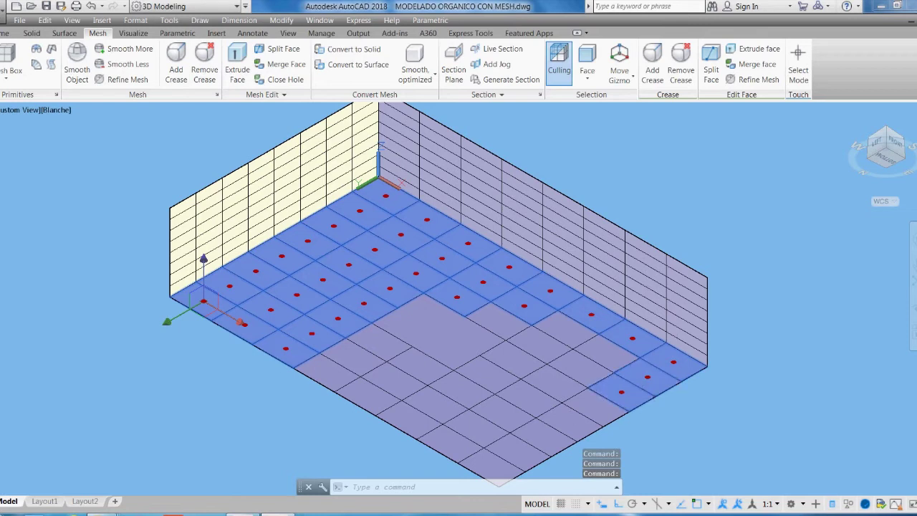
{"action": "left_click", "coordinate": [583, 416]}
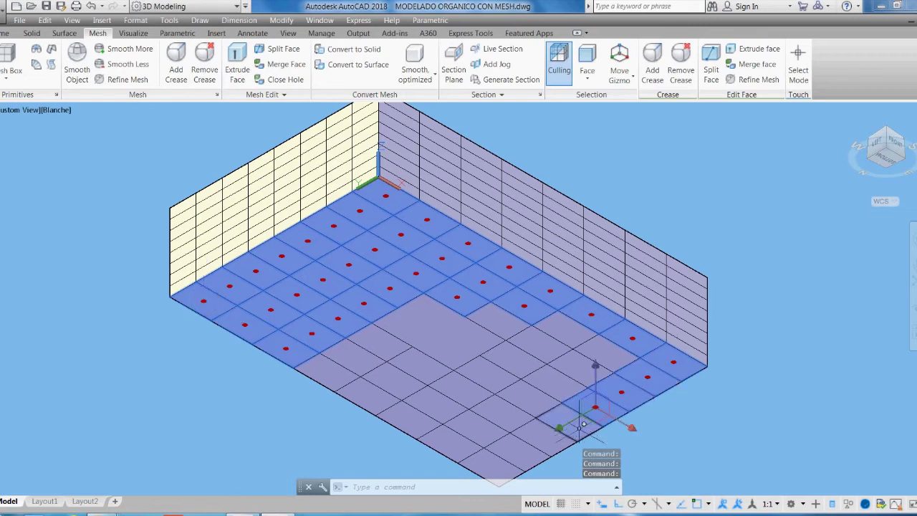
{"action": "left_click", "coordinate": [588, 365]}
{"action": "left_click", "coordinate": [614, 350]}
{"action": "left_click", "coordinate": [565, 329]}
{"action": "left_click", "coordinate": [327, 372]}
{"action": "left_click", "coordinate": [367, 395]}
{"action": "left_click", "coordinate": [403, 416]}
{"action": "left_click", "coordinate": [464, 446]}
{"action": "left_click", "coordinate": [490, 464]}
{"action": "left_click", "coordinate": [516, 450]}
{"action": "left_click", "coordinate": [542, 435]}
{"action": "left_click", "coordinate": [565, 416]}
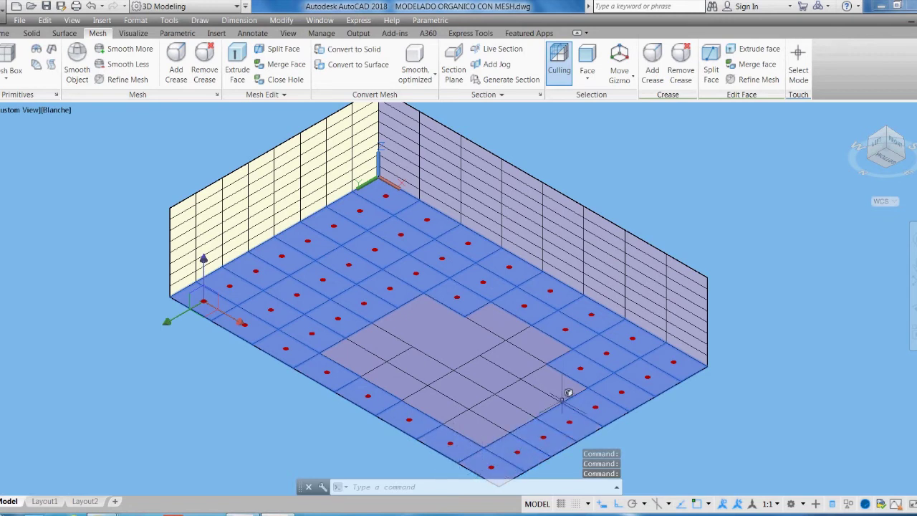
{"action": "left_click", "coordinate": [551, 386]}
{"action": "left_click", "coordinate": [524, 403]}
{"action": "left_click", "coordinate": [504, 412]}
{"action": "left_click", "coordinate": [476, 427]}
{"action": "left_click", "coordinate": [435, 403]}
{"action": "left_click", "coordinate": [396, 378]}
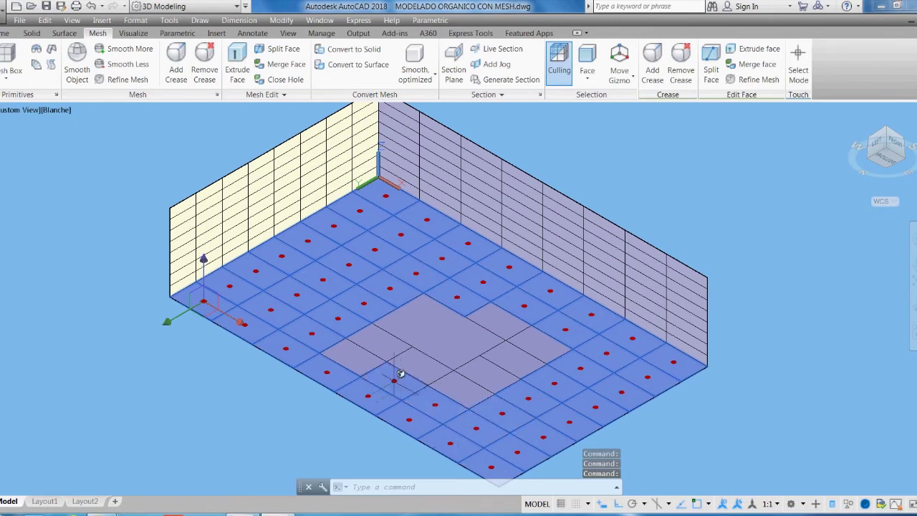
- Add the remaining grey floor faces and the large central face to the selection
{"action": "left_click", "coordinate": [358, 358]}
{"action": "left_click", "coordinate": [378, 342]}
{"action": "left_click", "coordinate": [428, 366]}
{"action": "left_click", "coordinate": [461, 389]}
{"action": "left_click", "coordinate": [490, 374]}
{"action": "left_click", "coordinate": [511, 362]}
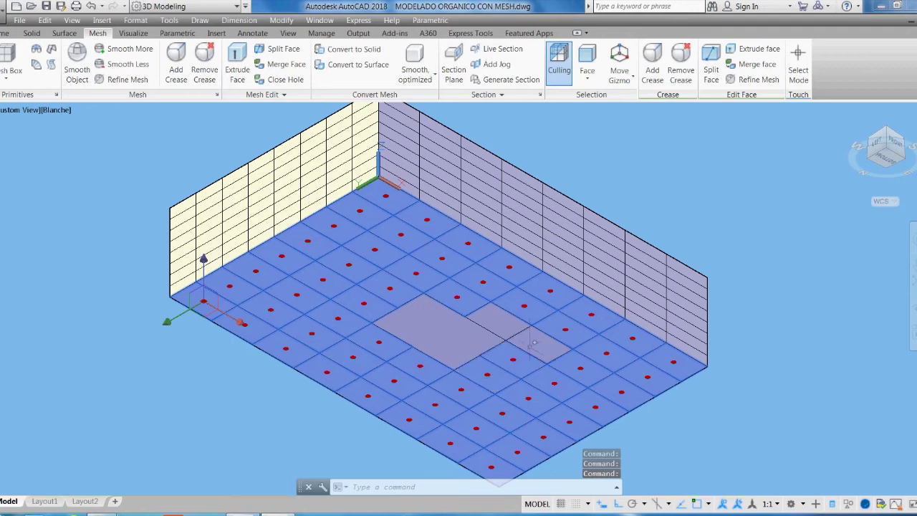
{"action": "left_click", "coordinate": [535, 343]}
{"action": "left_click", "coordinate": [498, 321]}
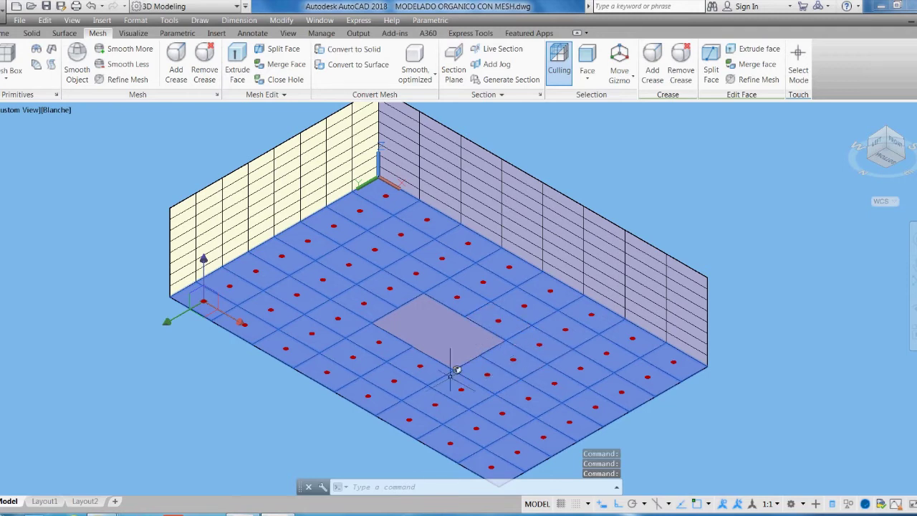
{"action": "left_click", "coordinate": [451, 337]}
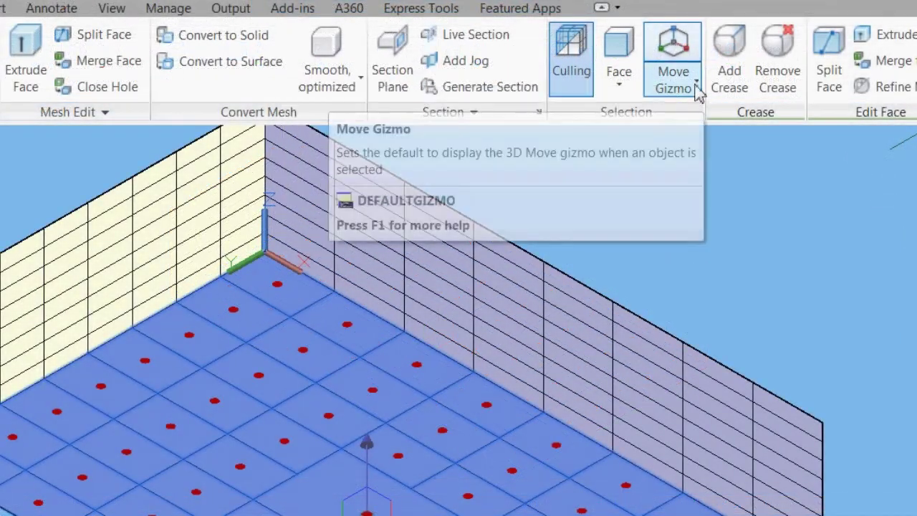
- Switch the default gizmo from Move Gizmo to Scale Gizmo
{"action": "left_click", "coordinate": [695, 85]}
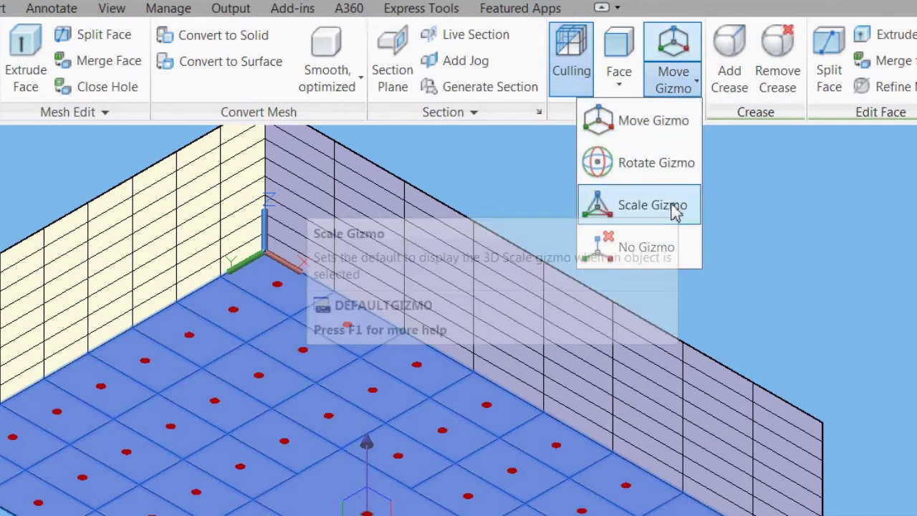
{"action": "left_click", "coordinate": [678, 208]}
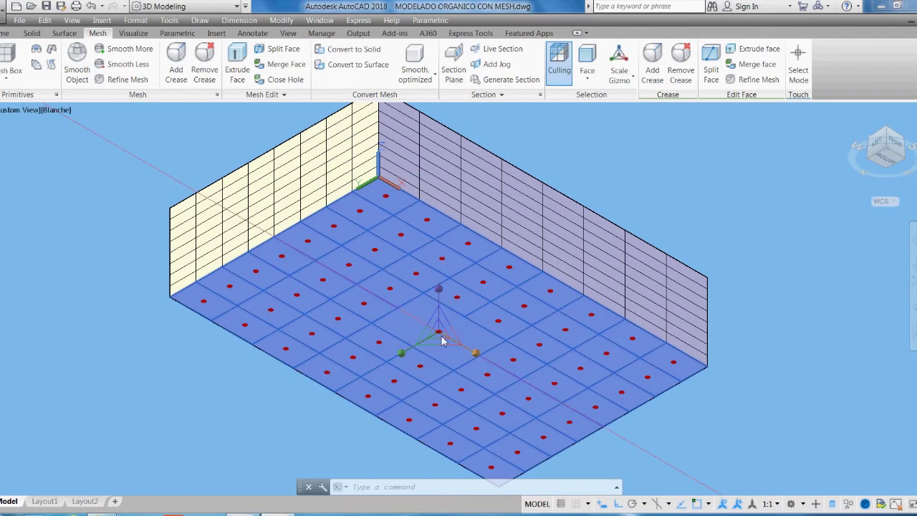
{"action": "mouse_move", "coordinate": [440, 341]}
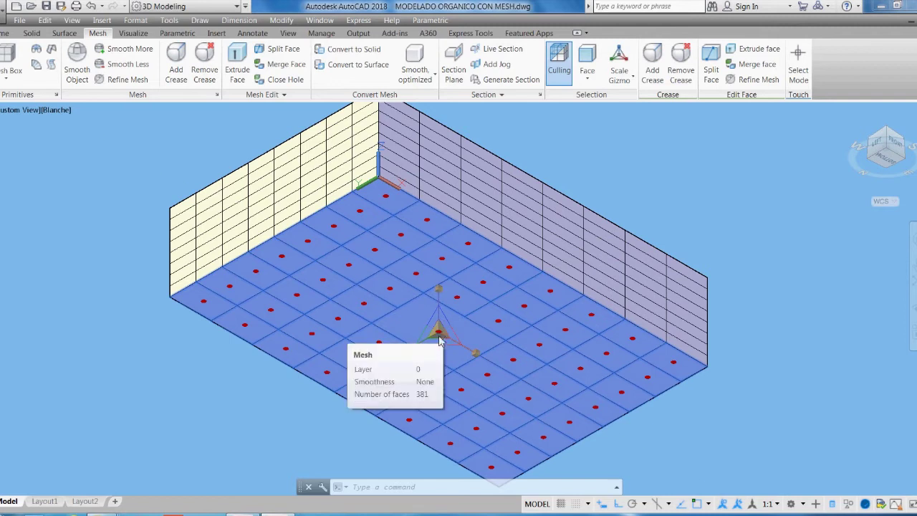
- Scale the selected floor faces by 0.8 about their centre, then clear the selection
{"action": "left_click", "coordinate": [438, 331]}
{"action": "type", "text": ".8"}
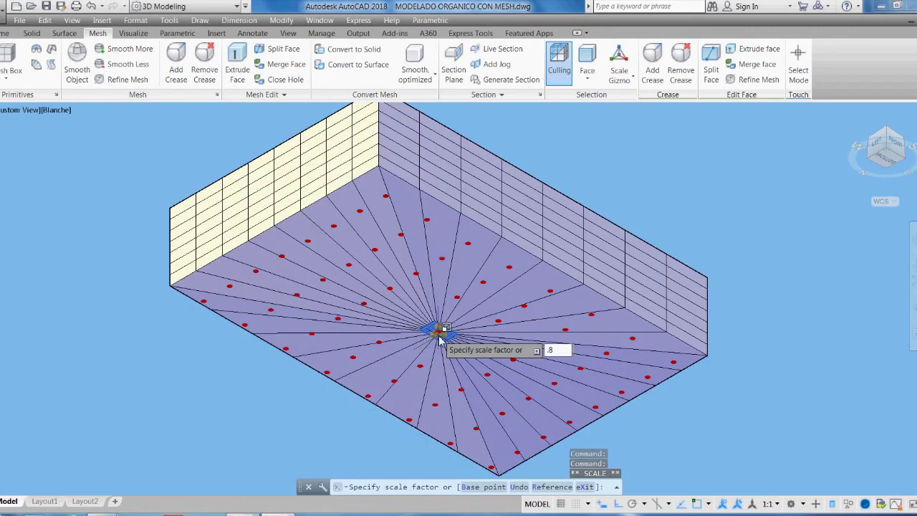
{"action": "key", "text": "Return"}
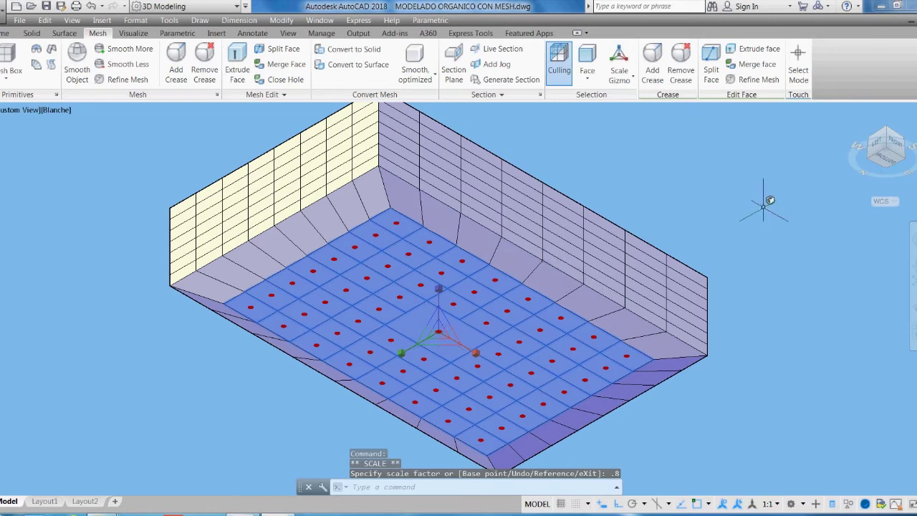
{"action": "key", "text": "Escape"}
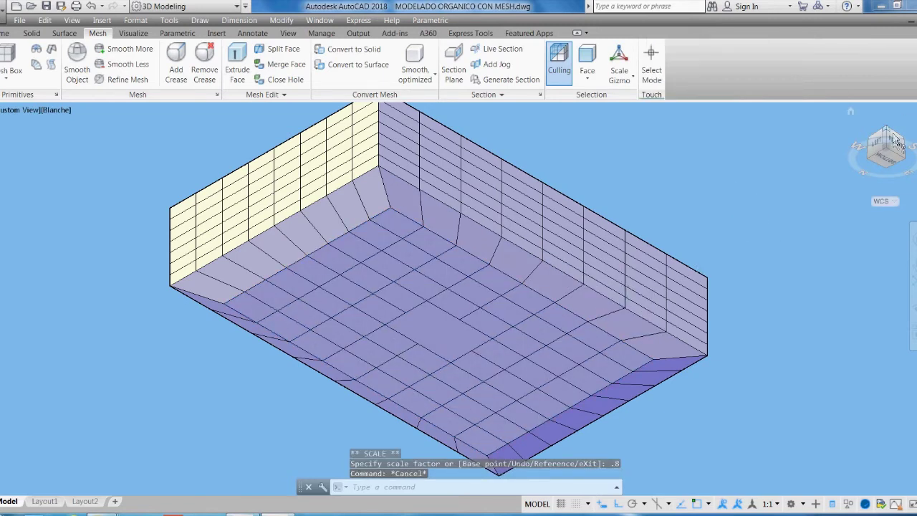
- Turn to the south-west isometric view and select the whole basin mesh
{"action": "left_click", "coordinate": [894, 138]}
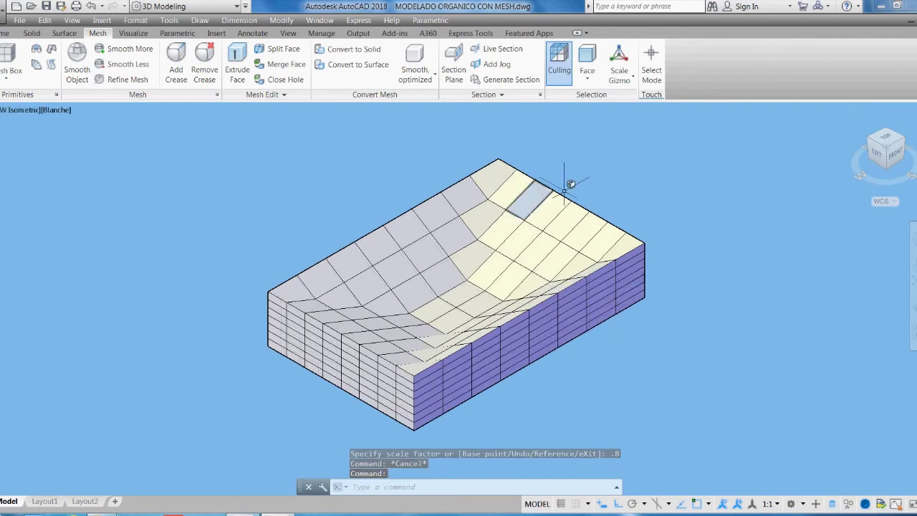
{"action": "scroll", "coordinate": [662, 208], "scroll_direction": "up", "scroll_amount": 3}
{"action": "scroll", "coordinate": [611, 190], "scroll_direction": "down", "scroll_amount": 3}
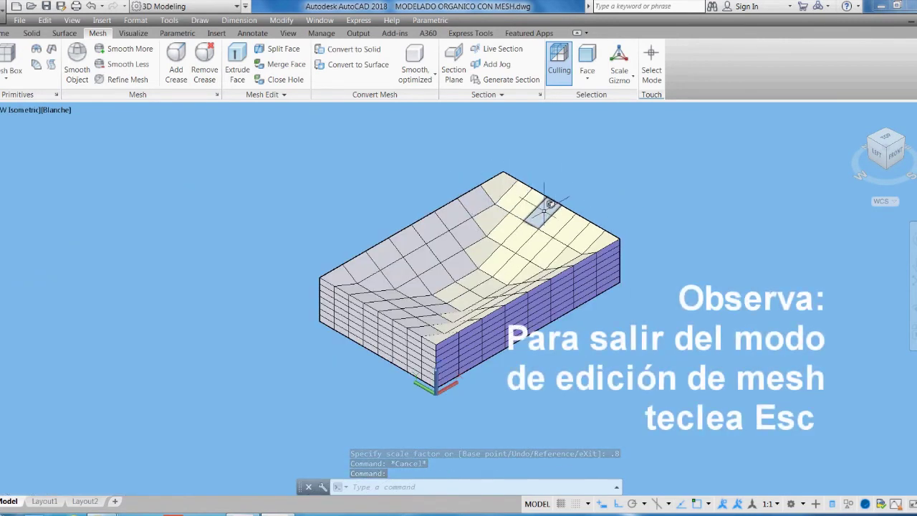
{"action": "key", "text": "Escape"}
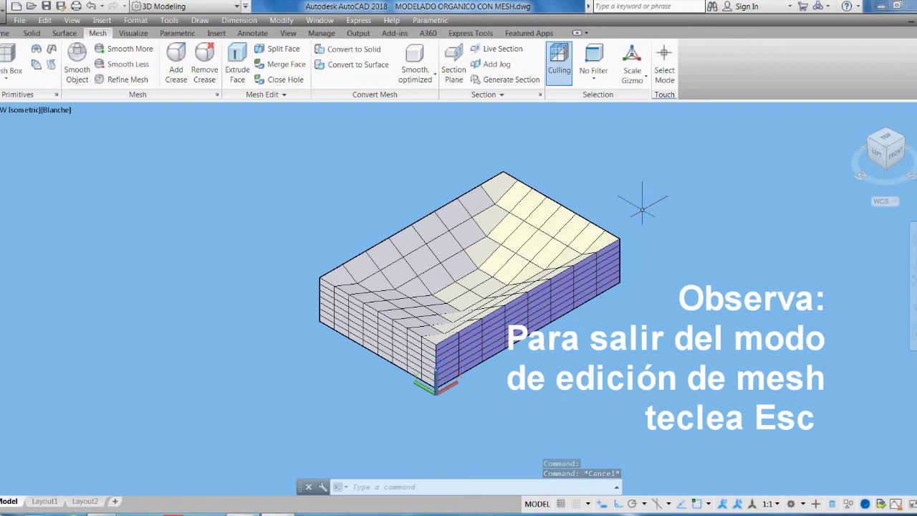
{"action": "left_click", "coordinate": [490, 258]}
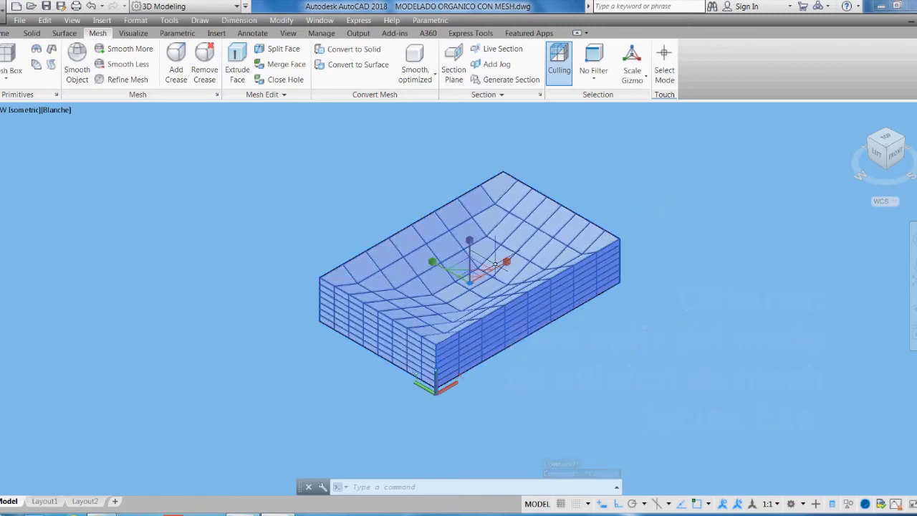
- Apply Smooth More three times to round the basin to smoothness level 3, then deselect it
{"action": "left_click", "coordinate": [120, 48]}
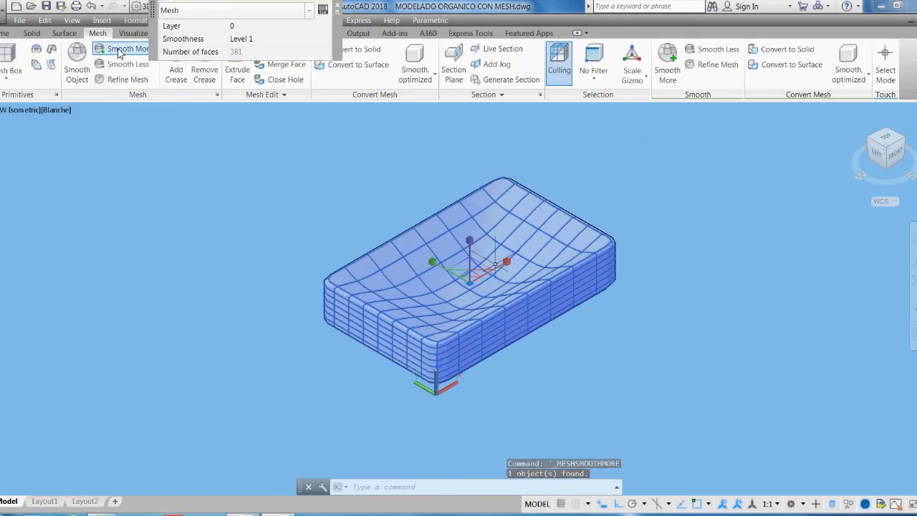
{"action": "left_click", "coordinate": [119, 49]}
{"action": "left_click", "coordinate": [120, 49]}
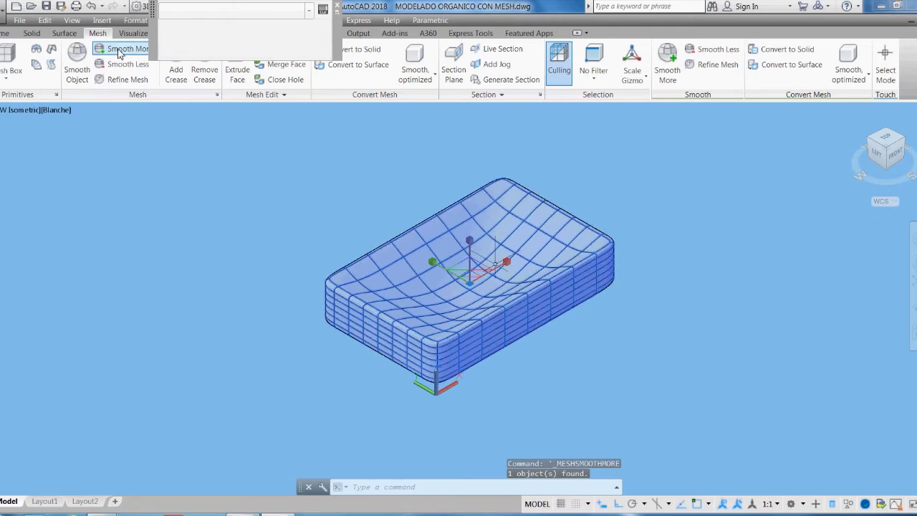
{"action": "scroll", "coordinate": [714, 314], "scroll_direction": "up", "scroll_amount": 2}
{"action": "key", "text": "Escape"}
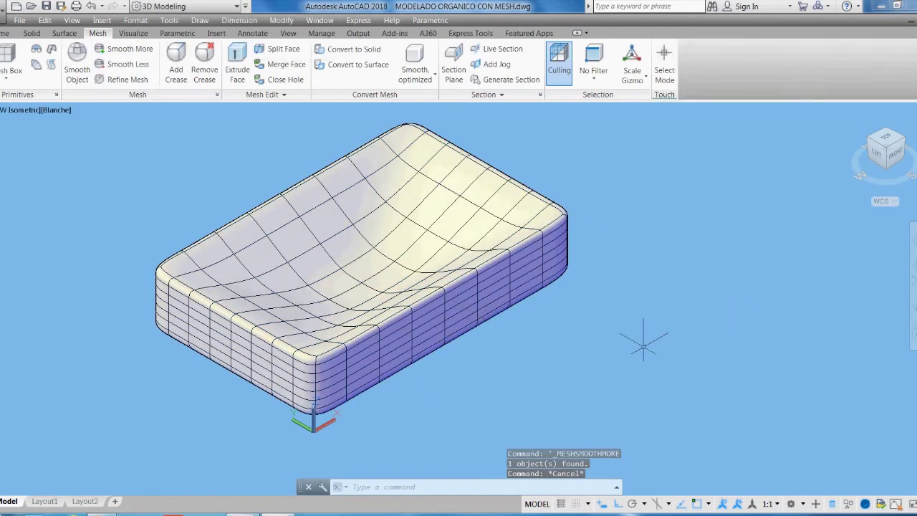
{"action": "scroll", "coordinate": [644, 340], "scroll_direction": "down", "scroll_amount": 2}
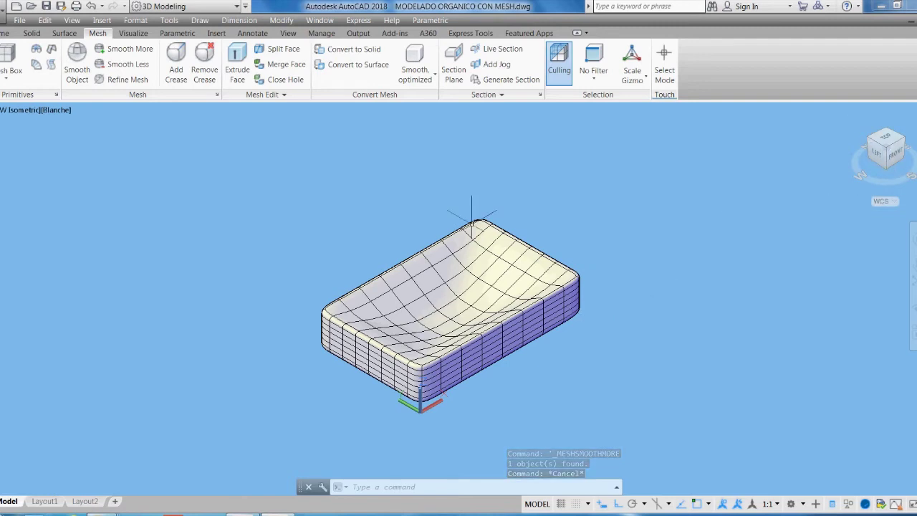
- Split the drawing into Two: Vertical viewports and zoom each to fit the basin
{"action": "left_click", "coordinate": [131, 33]}
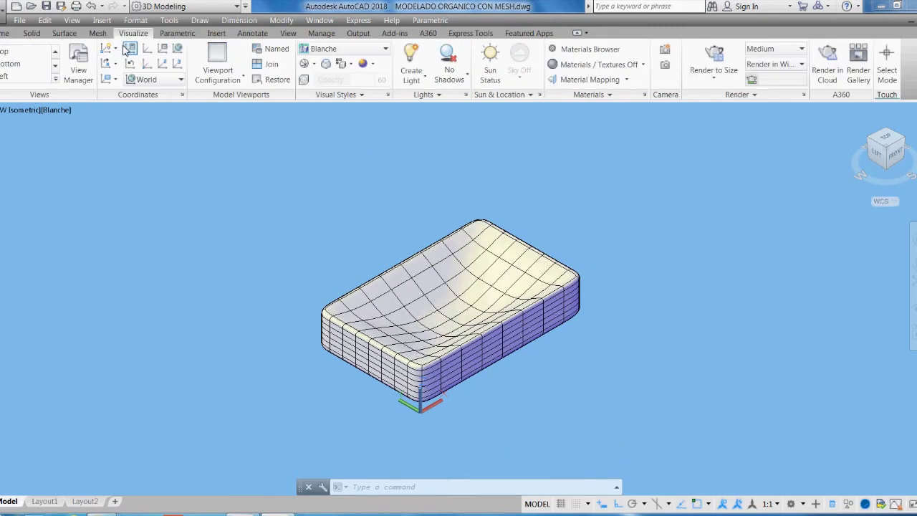
{"action": "left_click", "coordinate": [244, 75]}
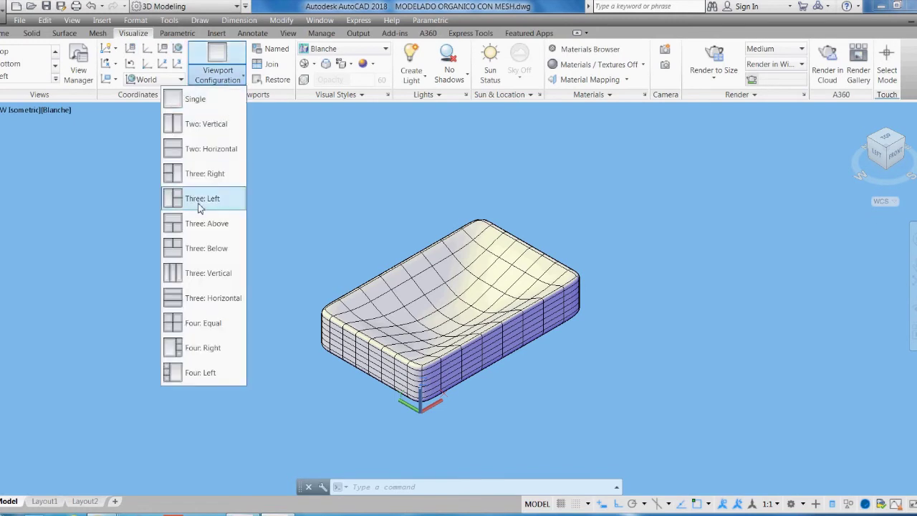
{"action": "left_click", "coordinate": [225, 129]}
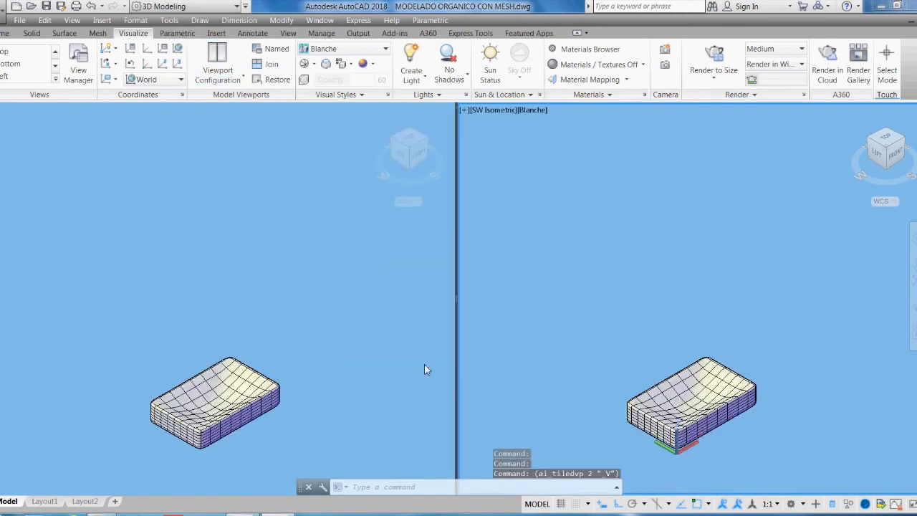
{"action": "left_click", "coordinate": [317, 323]}
{"action": "left_click", "coordinate": [442, 305]}
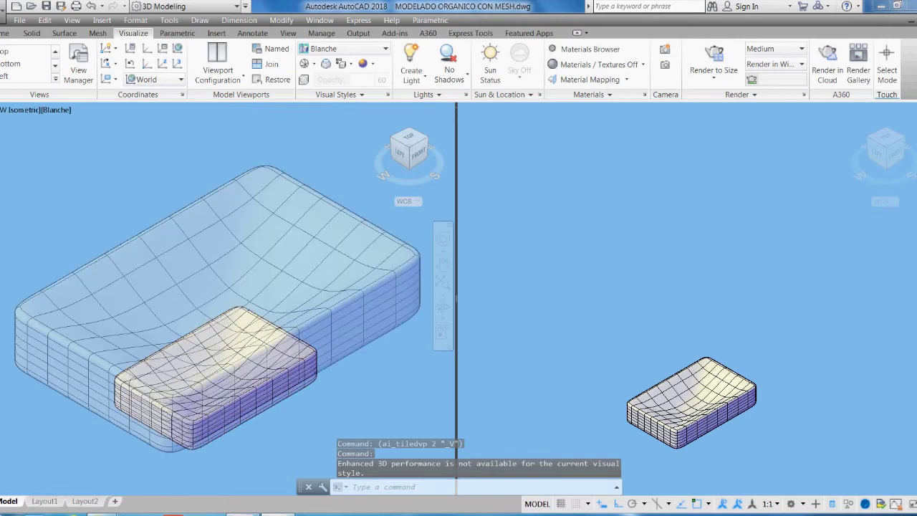
{"action": "left_click", "coordinate": [699, 308]}
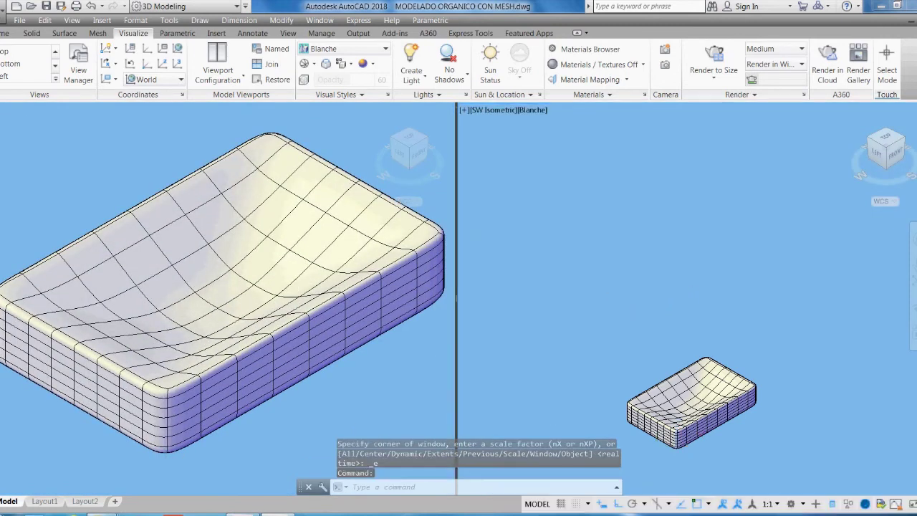
{"action": "middle_click", "coordinate": [706, 296]}
{"action": "middle_click", "coordinate": [706, 296]}
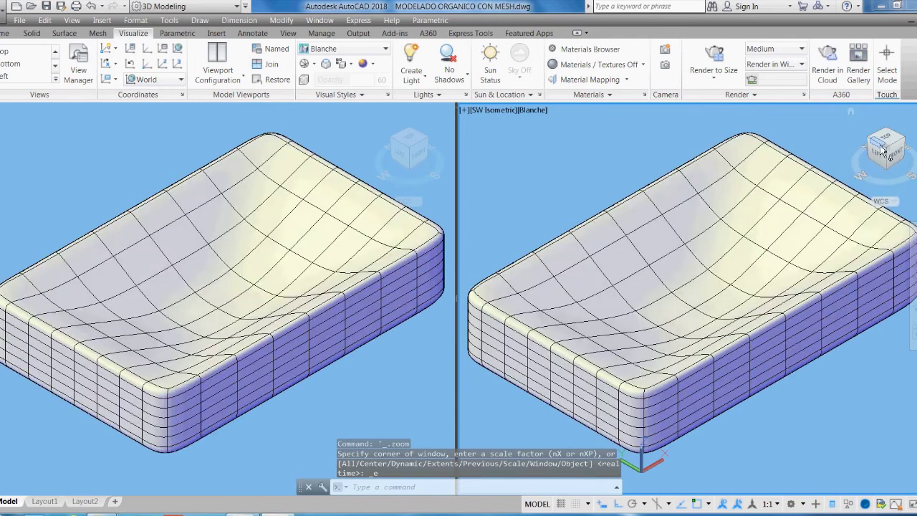
- Show the right viewport from the Top, rotated to landscape, and zoom out
{"action": "left_click", "coordinate": [887, 139]}
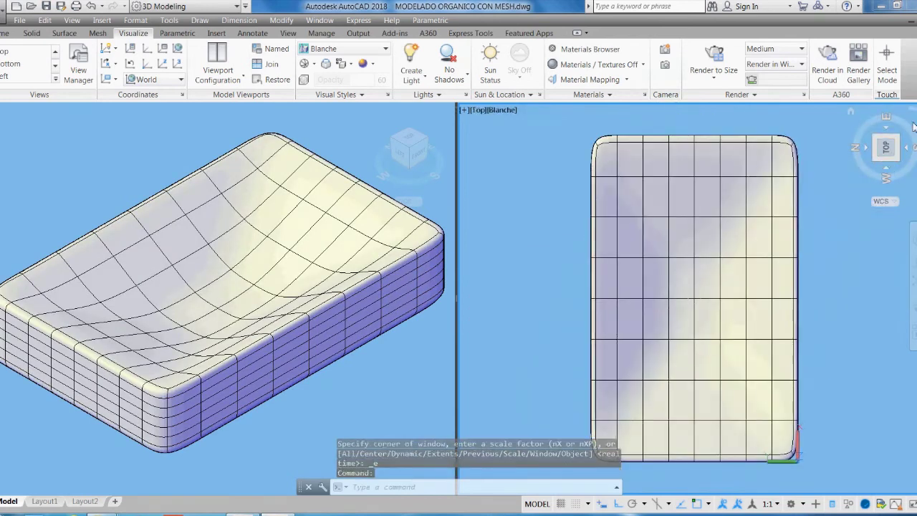
{"action": "left_click", "coordinate": [887, 147]}
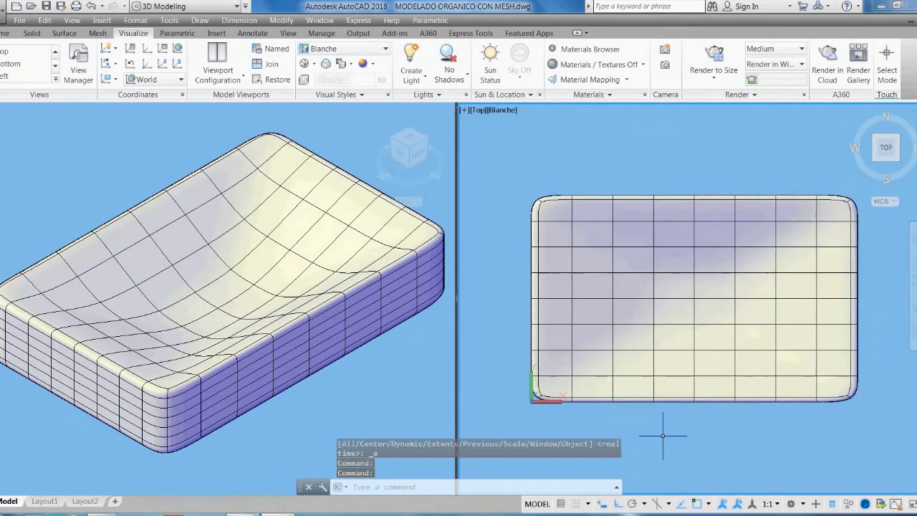
{"action": "scroll", "coordinate": [662, 438], "scroll_direction": "down", "scroll_amount": 2}
{"action": "scroll", "coordinate": [655, 371], "scroll_direction": "down", "scroll_amount": 2}
{"action": "type", "text": "VS"}
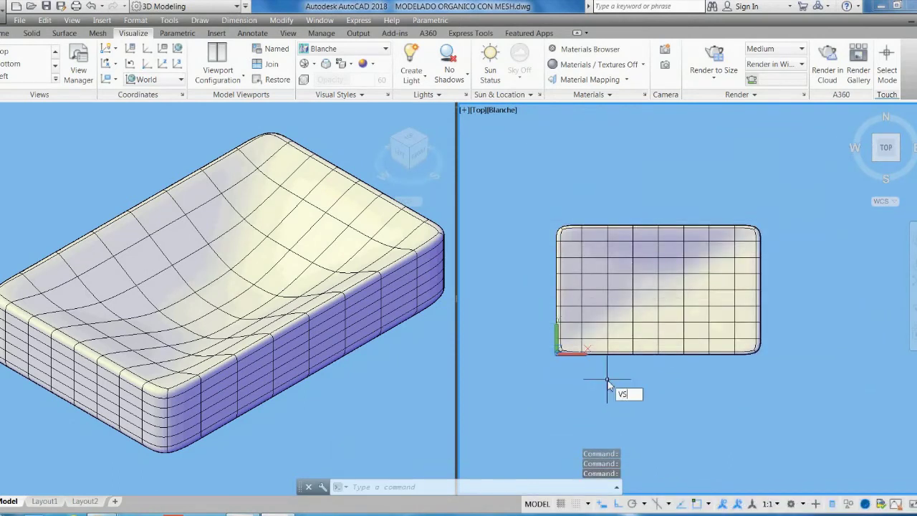
- Set the right viewport to 2D Wireframe and draw a radius 1.5 circle below the basin
{"action": "key", "text": "Return"}
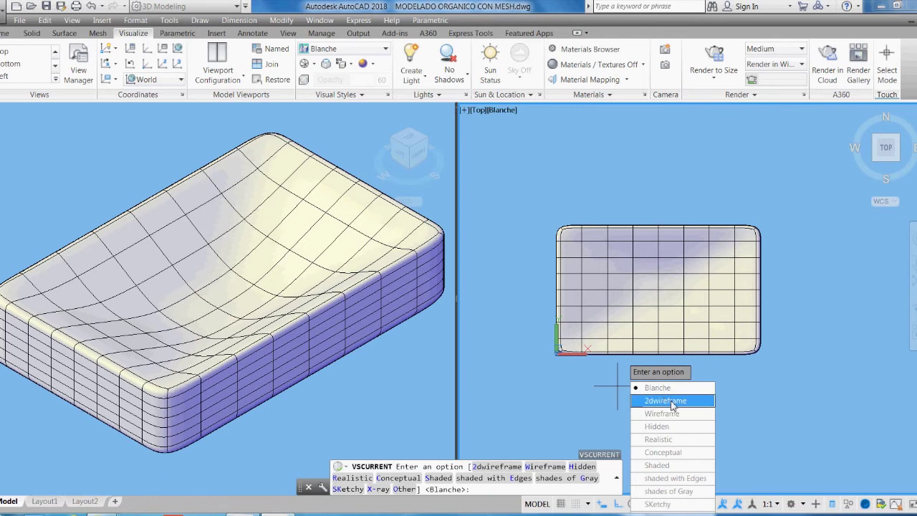
{"action": "left_click", "coordinate": [673, 401]}
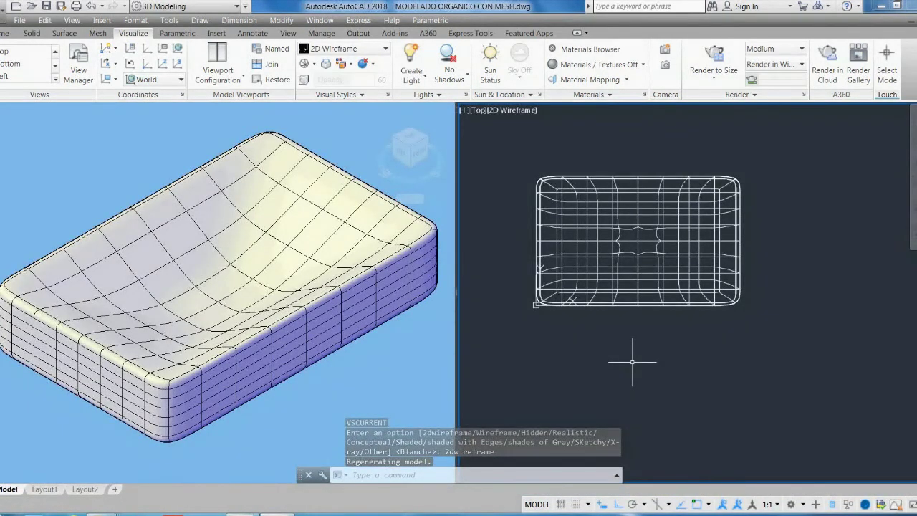
{"action": "type", "text": "c"}
{"action": "key", "text": "Return"}
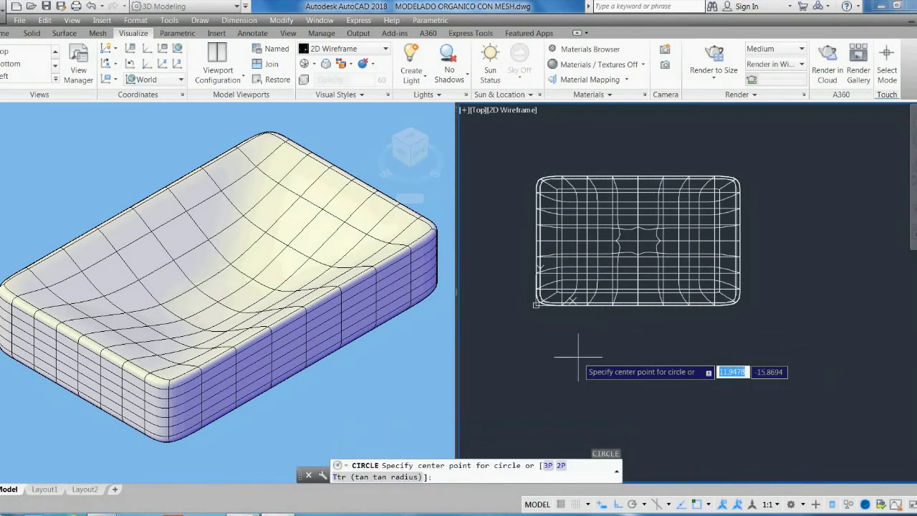
{"action": "left_click", "coordinate": [603, 367]}
{"action": "type", "text": "1.5"}
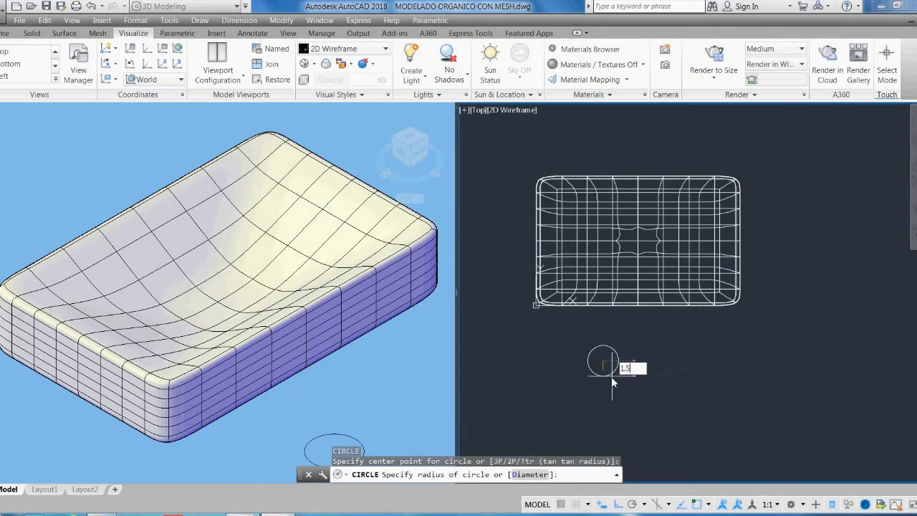
{"action": "key", "text": "Return"}
{"action": "scroll", "coordinate": [627, 383], "scroll_direction": "up", "scroll_amount": 2}
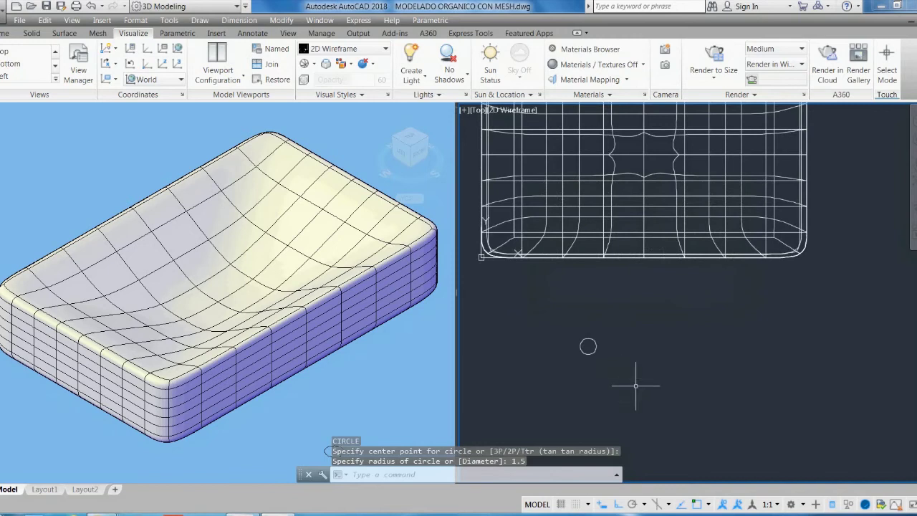
{"action": "middle_click_drag", "start_coordinate": [636, 386], "coordinate": [620, 395]}
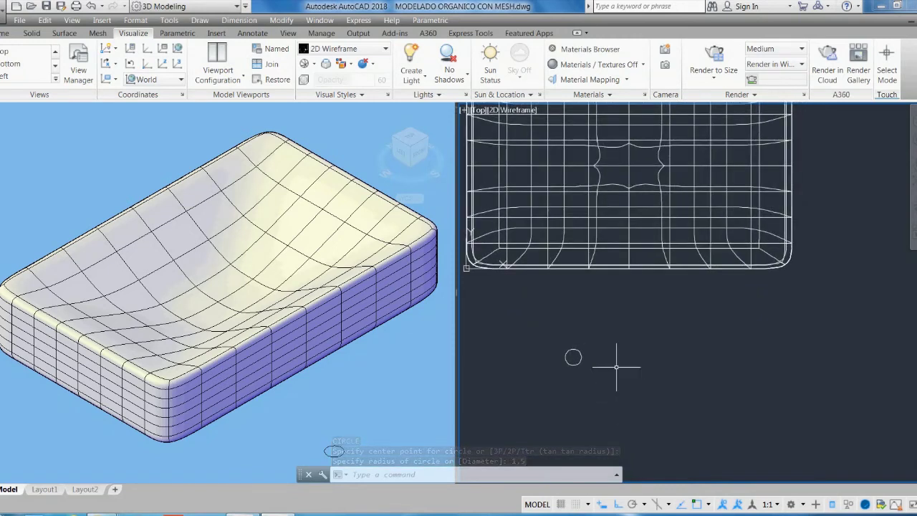
- Measure the circle's horizontal offset with a guide dimension and move it 10.29 to the right
{"action": "left_click", "coordinate": [252, 33]}
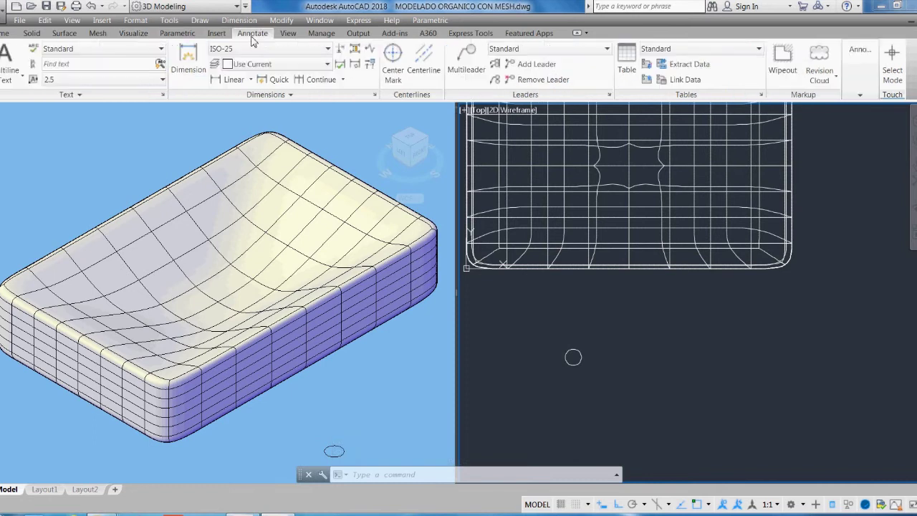
{"action": "left_click", "coordinate": [240, 83]}
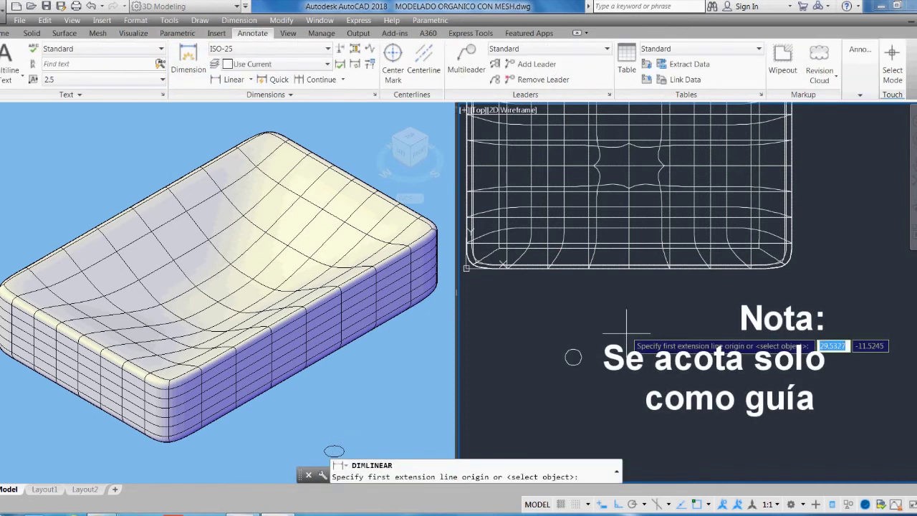
{"action": "left_click", "coordinate": [573, 356]}
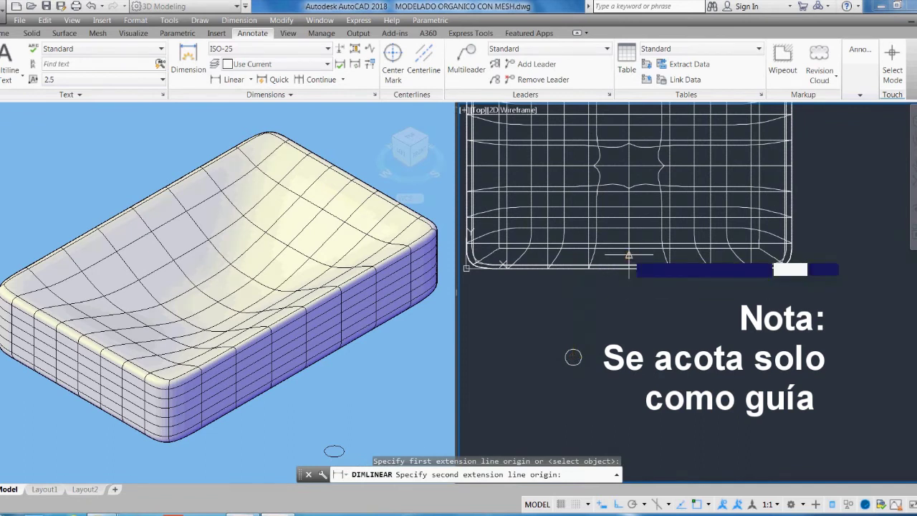
{"action": "left_click", "coordinate": [629, 269]}
{"action": "key", "text": "Escape"}
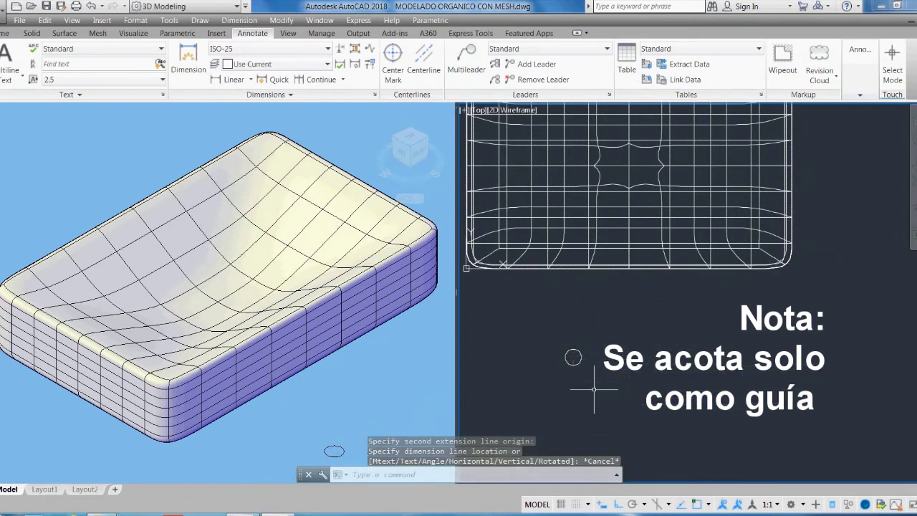
{"action": "type", "text": "m"}
{"action": "key", "text": "Return"}
{"action": "left_click", "coordinate": [604, 383]}
{"action": "left_click", "coordinate": [571, 343]}
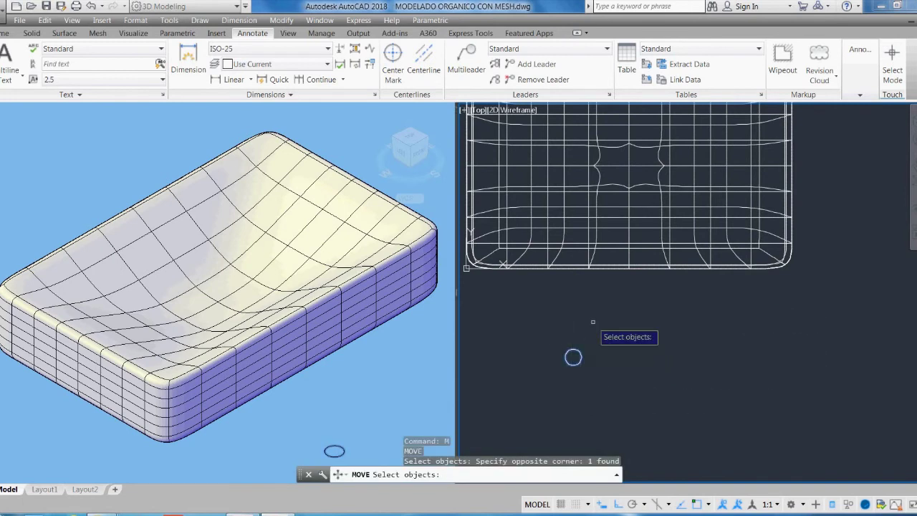
{"action": "key", "text": "Return"}
{"action": "left_click", "coordinate": [549, 319]}
{"action": "type", "text": "10.29"}
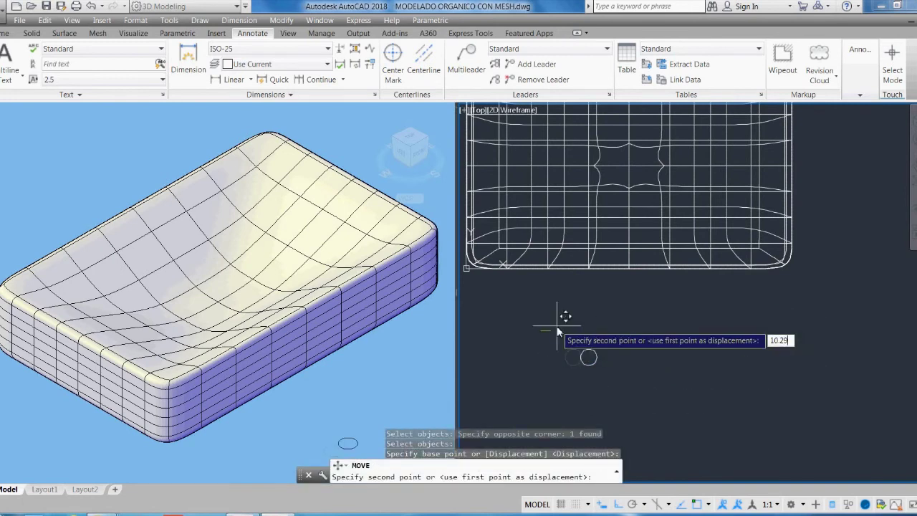
{"action": "key", "text": "Return"}
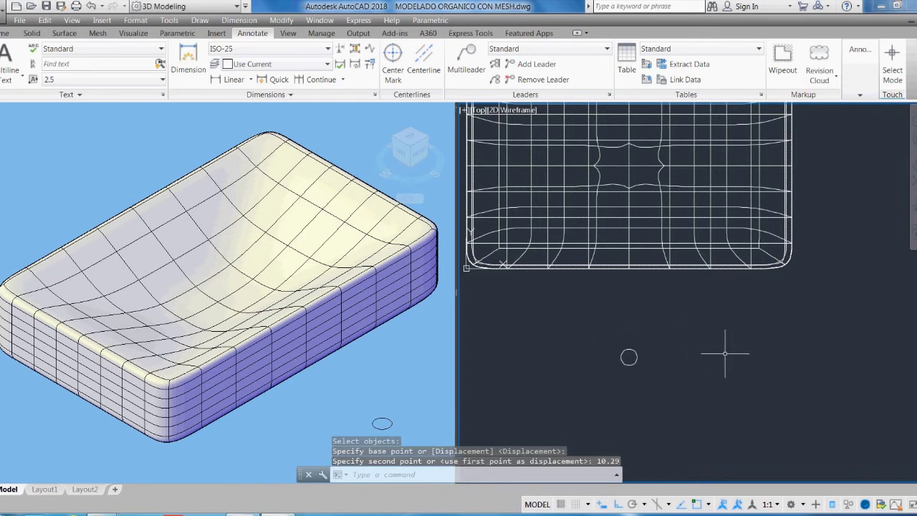
{"action": "middle_click_drag", "start_coordinate": [725, 354], "coordinate": [690, 364]}
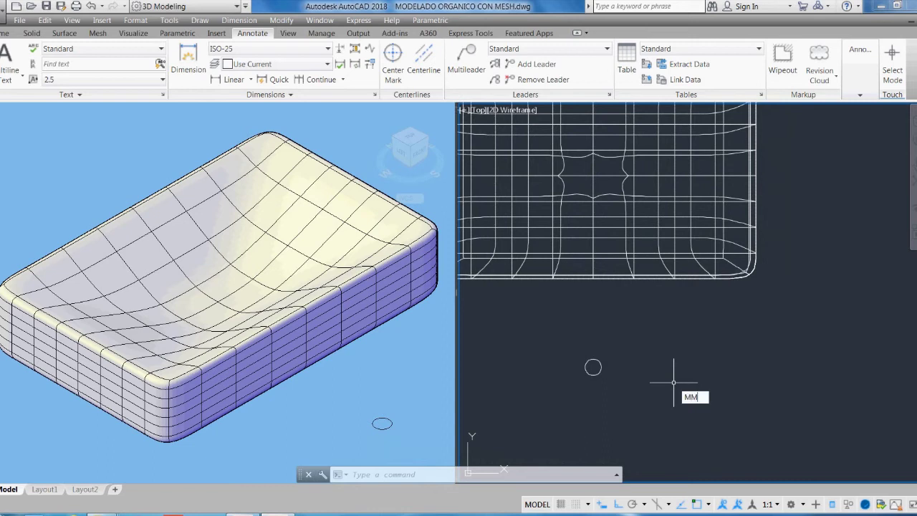
- Measure the 35.31 vertical offset and move the circle up into the basin's centre
{"action": "key", "text": "Return"}
{"action": "left_click", "coordinate": [592, 367]}
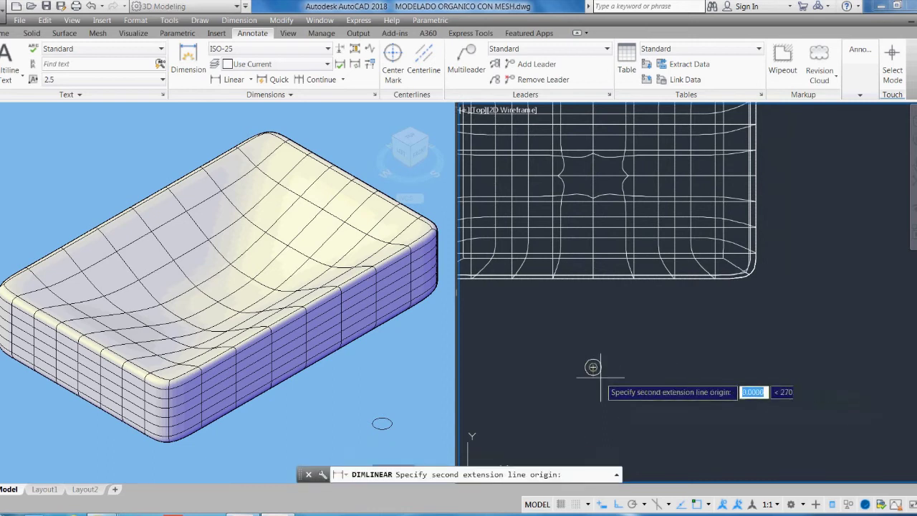
{"action": "left_click", "coordinate": [592, 173]}
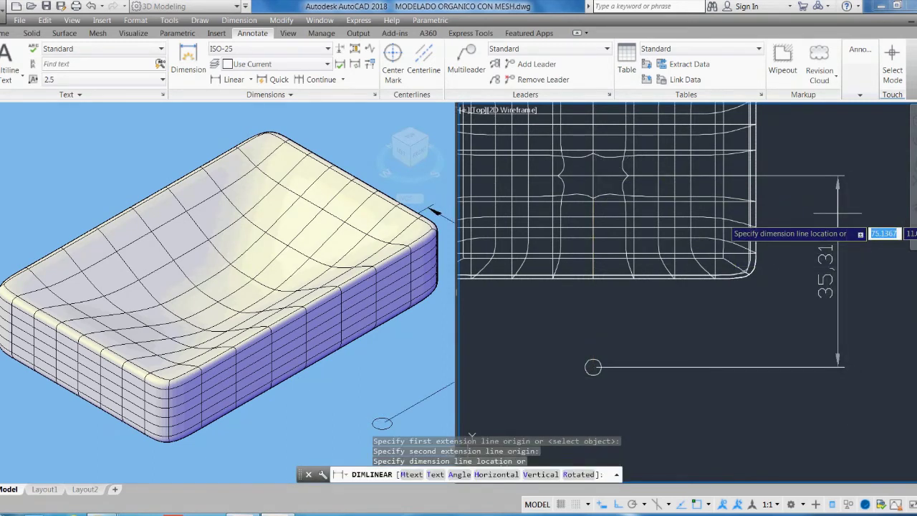
{"action": "key", "text": "Escape"}
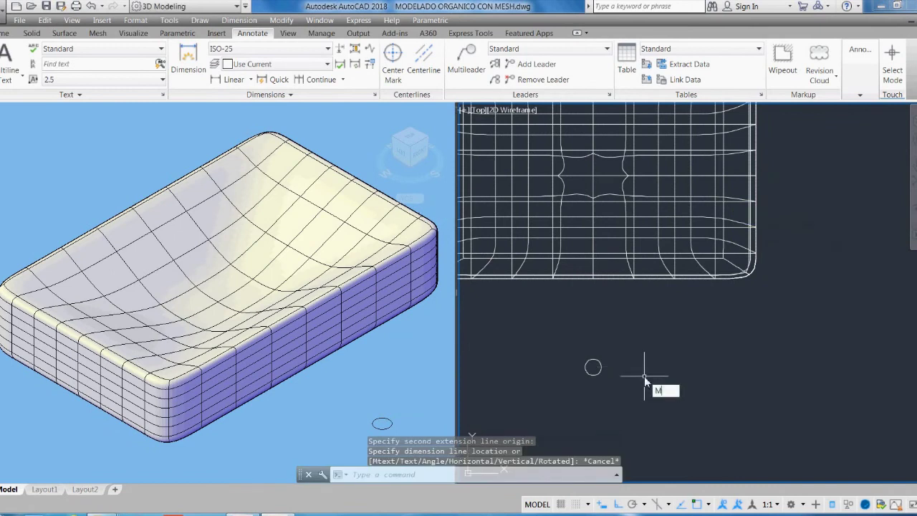
{"action": "key", "text": "Return"}
{"action": "left_click", "coordinate": [608, 411]}
{"action": "left_click", "coordinate": [583, 356]}
{"action": "key", "text": "Return"}
{"action": "left_click", "coordinate": [674, 404]}
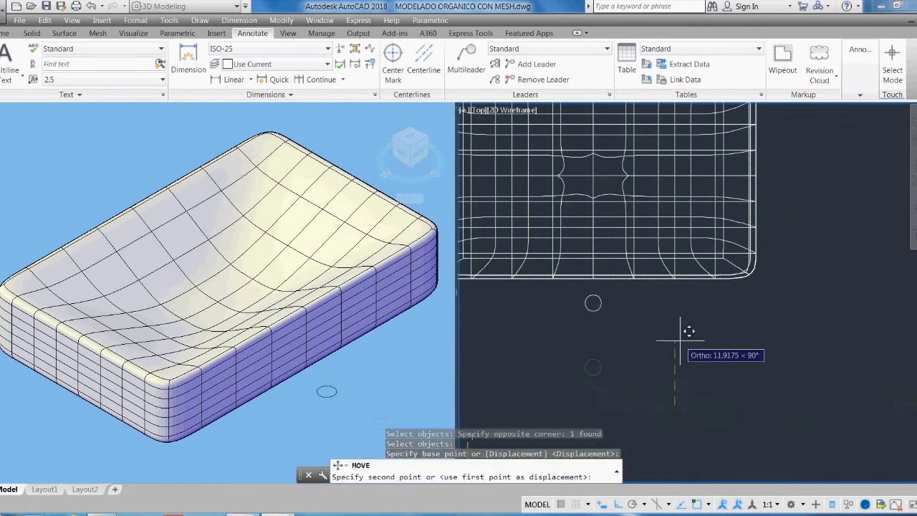
{"action": "type", "text": "35.31"}
{"action": "key", "text": "Return"}
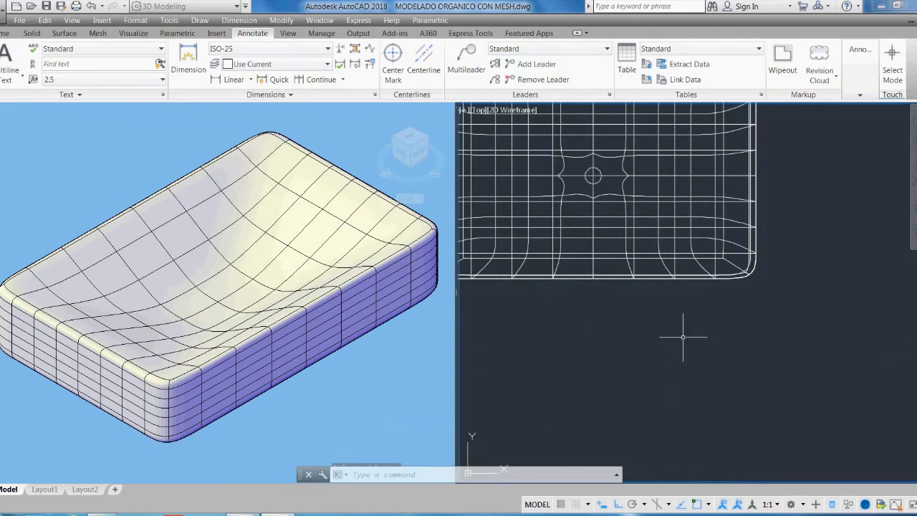
{"action": "left_click", "coordinate": [365, 183]}
- Extrude the last-drawn circle into a tall cylinder through the basin centre
{"action": "scroll", "coordinate": [190, 226], "scroll_direction": "down", "scroll_amount": 2}
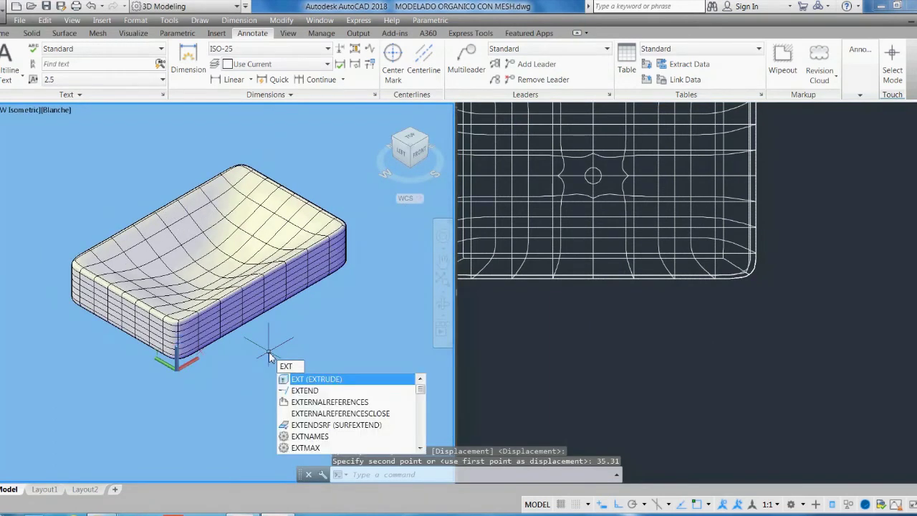
{"action": "left_click", "coordinate": [319, 377]}
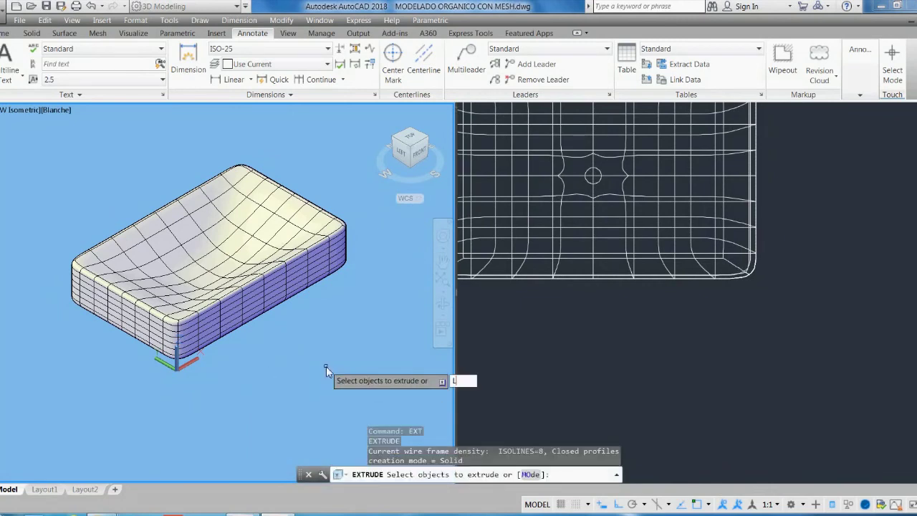
{"action": "key", "text": "Return"}
{"action": "scroll", "coordinate": [326, 367], "scroll_direction": "down", "scroll_amount": 2}
{"action": "key", "text": "Return"}
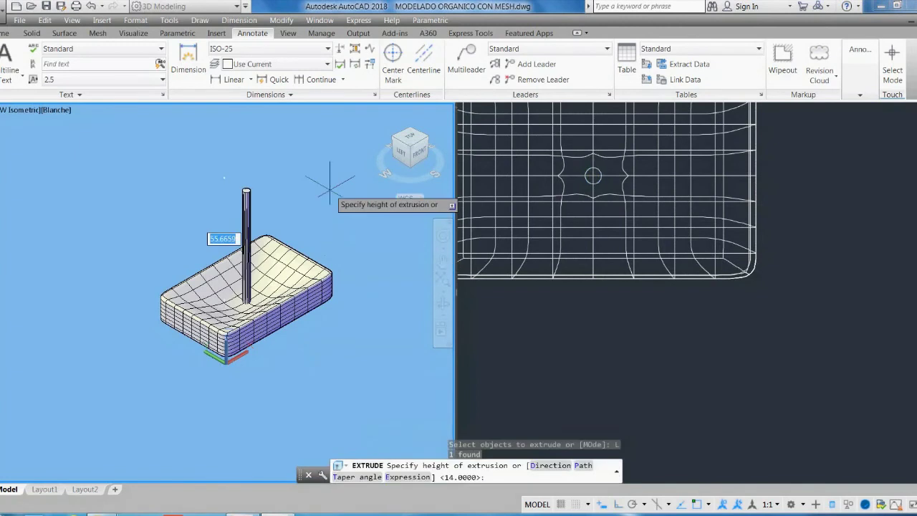
{"action": "scroll", "coordinate": [301, 236], "scroll_direction": "up", "scroll_amount": 2}
{"action": "key", "text": "Return"}
- Start SUBTRACT with the basin mesh as the object to cut from
{"action": "type", "text": "su"}
{"action": "key", "text": "Return"}
{"action": "left_click", "coordinate": [275, 256]}
{"action": "scroll", "coordinate": [276, 256], "scroll_direction": "up", "scroll_amount": 1}
{"action": "scroll", "coordinate": [266, 216], "scroll_direction": "up", "scroll_amount": 1}
{"action": "left_click", "coordinate": [218, 183]}
- Try subtracting the cylinder from the basin mesh, then cancel the mesh conversion prompt
{"action": "left_click", "coordinate": [233, 201]}
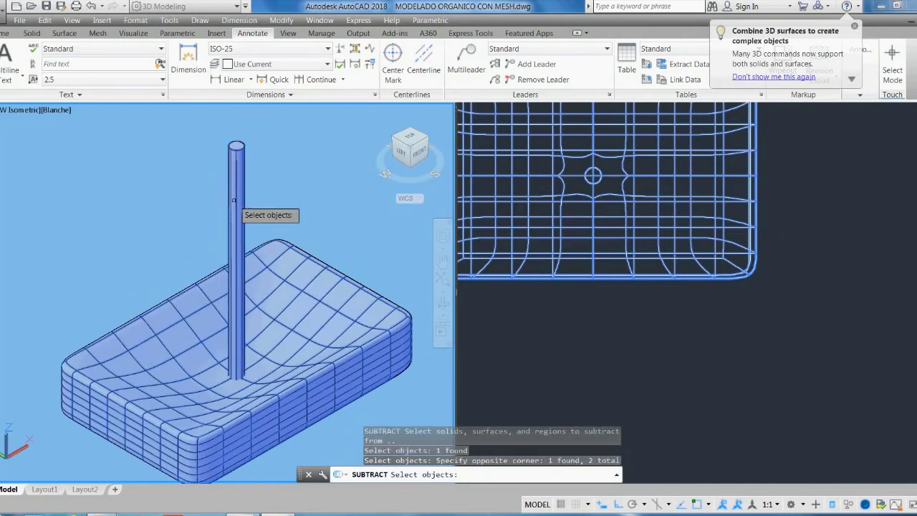
{"action": "key", "text": "Return"}
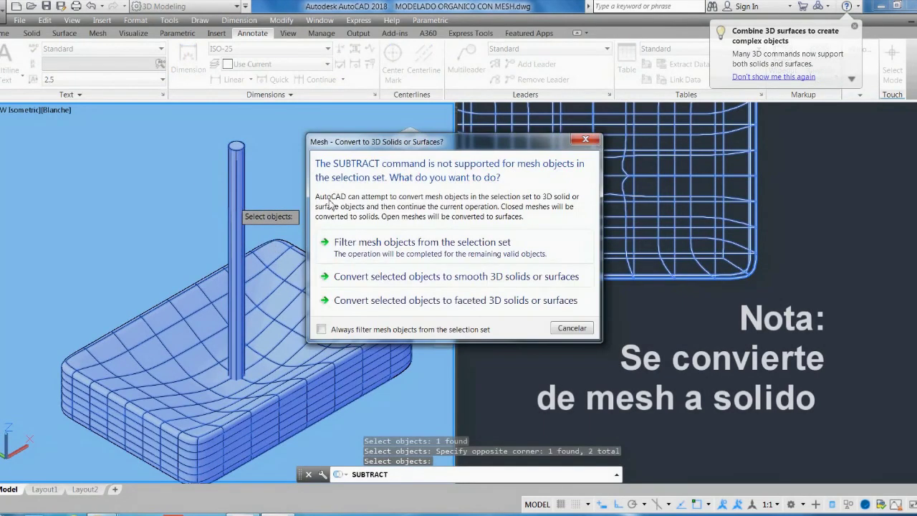
{"action": "left_click", "coordinate": [598, 142]}
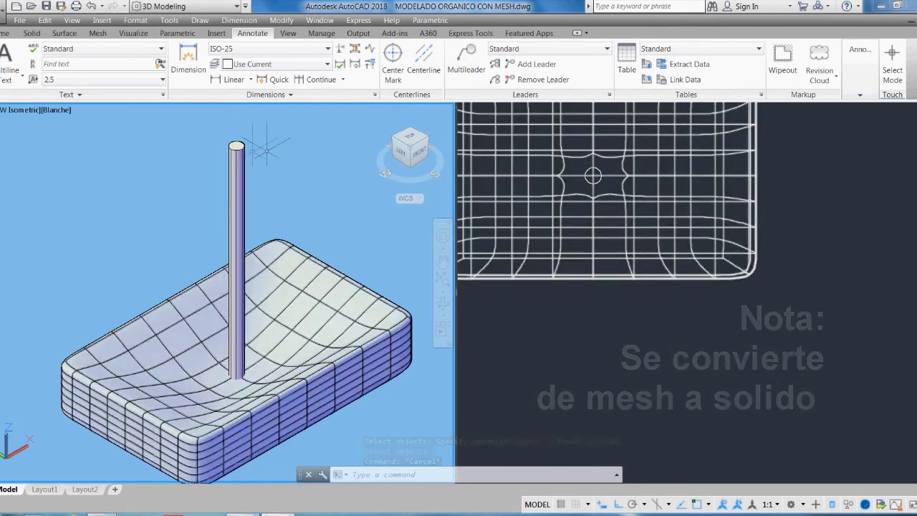
- Convert the basin mesh into a solid from the mesh editing tools
{"action": "left_click", "coordinate": [97, 34]}
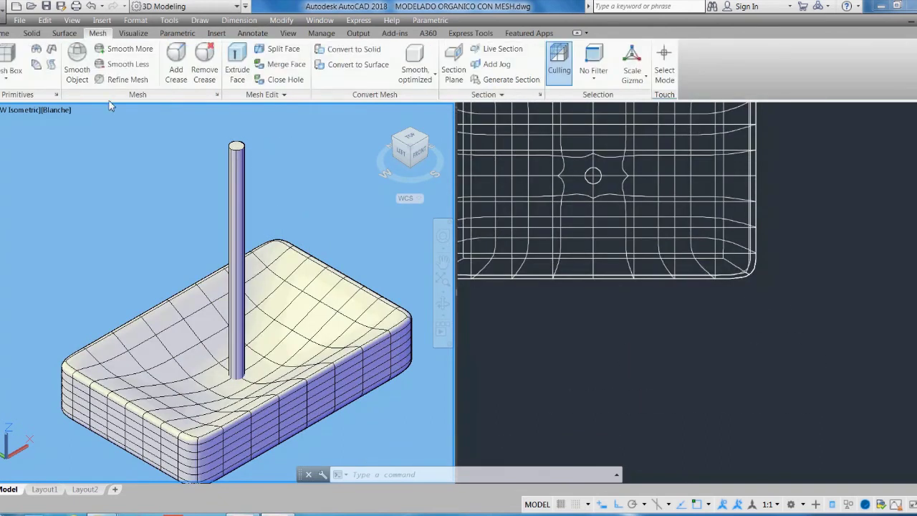
{"action": "left_click", "coordinate": [285, 242]}
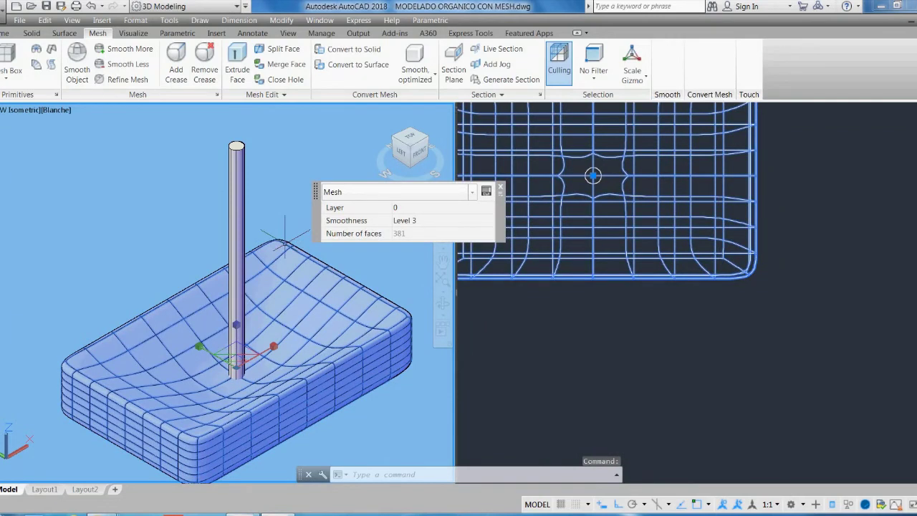
{"action": "left_click", "coordinate": [351, 49]}
{"action": "type", "text": "SU"}
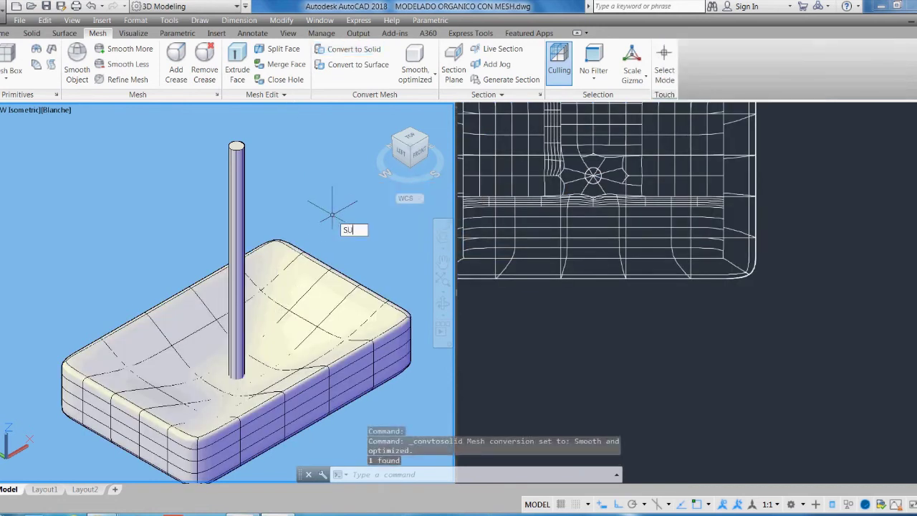
{"action": "key", "text": "Return"}
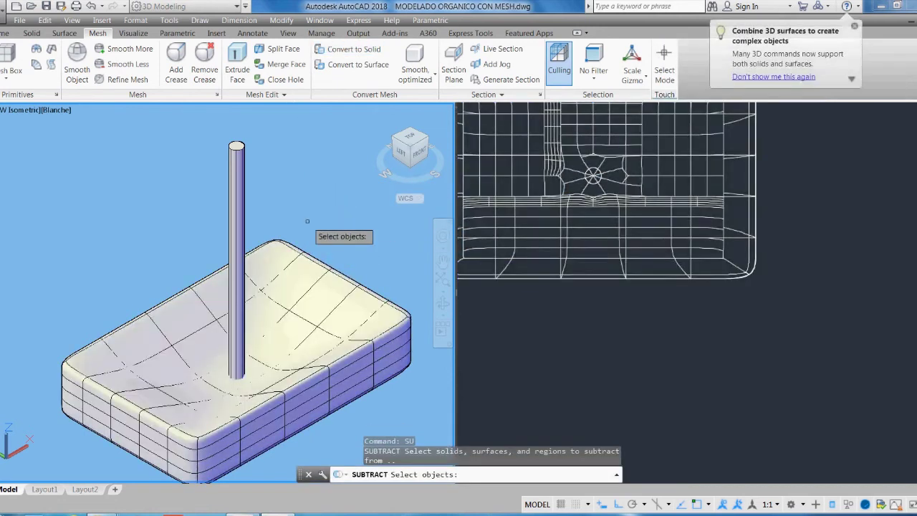
{"action": "key", "text": "Escape"}
- Subtract the cylinder from the converted basin solid using the solid editing tools
{"action": "left_click", "coordinate": [32, 33]}
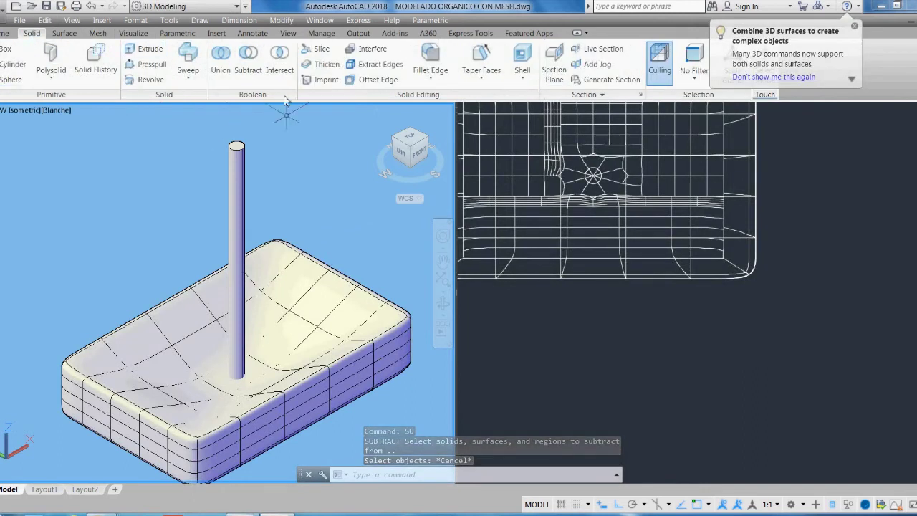
{"action": "left_click", "coordinate": [285, 265]}
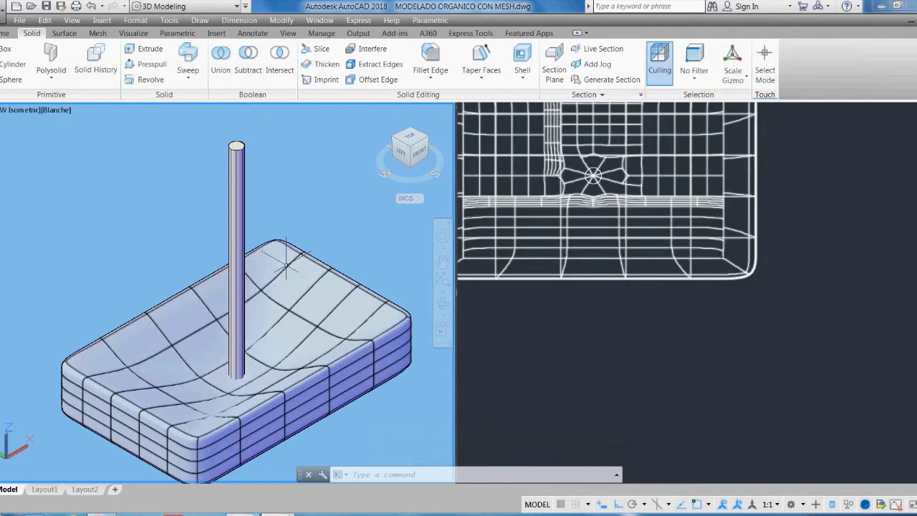
{"action": "left_click", "coordinate": [248, 61]}
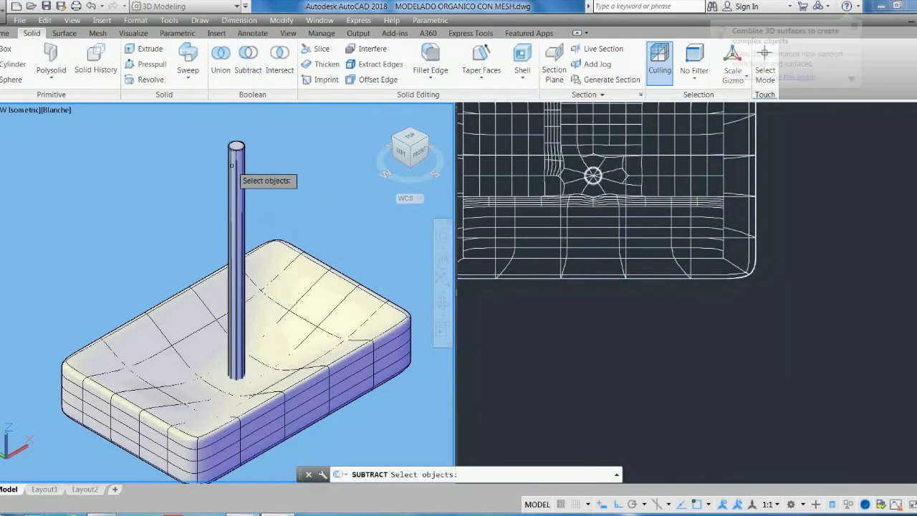
{"action": "key", "text": "Return"}
{"action": "left_click", "coordinate": [238, 228]}
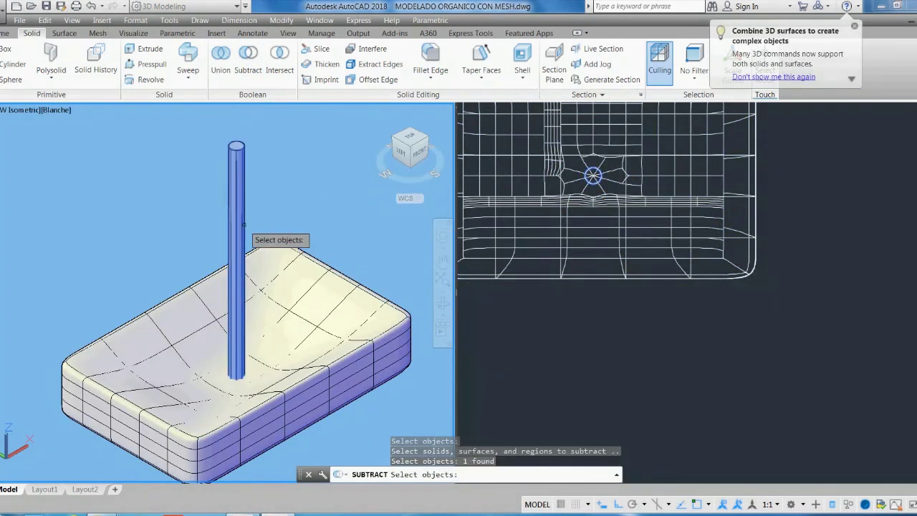
{"action": "key", "text": "Return"}
{"action": "scroll", "coordinate": [273, 292], "scroll_direction": "up", "scroll_amount": 2}
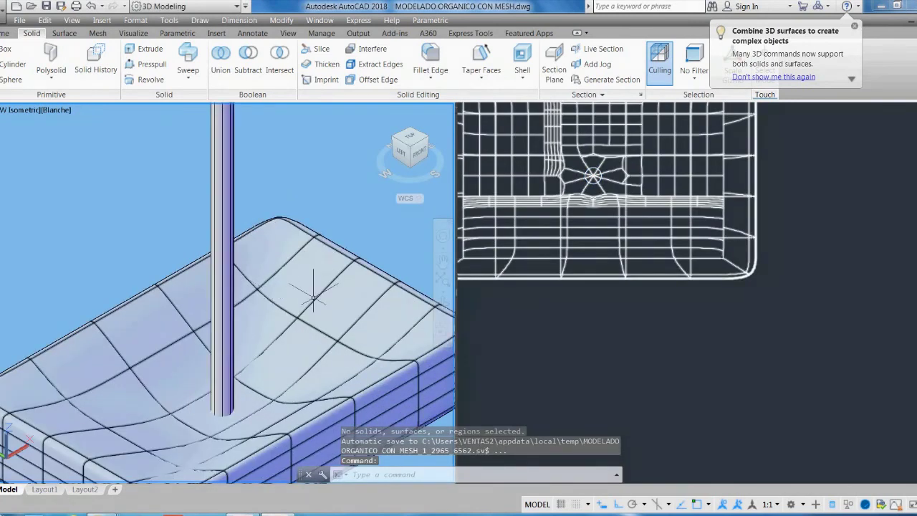
- Rerun SU, keep the basin and remove the vertical cylinder to leave the drain hole
{"action": "left_click", "coordinate": [319, 236]}
{"action": "type", "text": "su"}
{"action": "key", "text": "Return"}
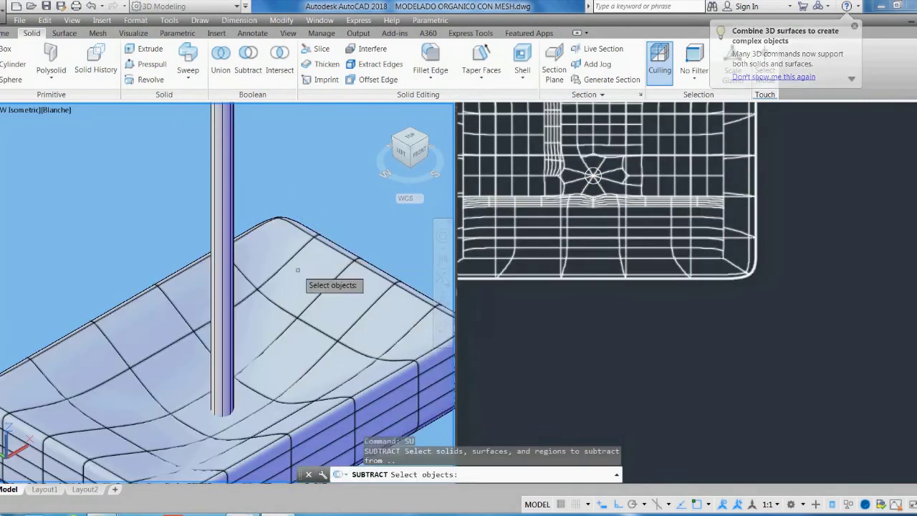
{"action": "key", "text": "Return"}
{"action": "left_click", "coordinate": [221, 188]}
{"action": "key", "text": "Return"}
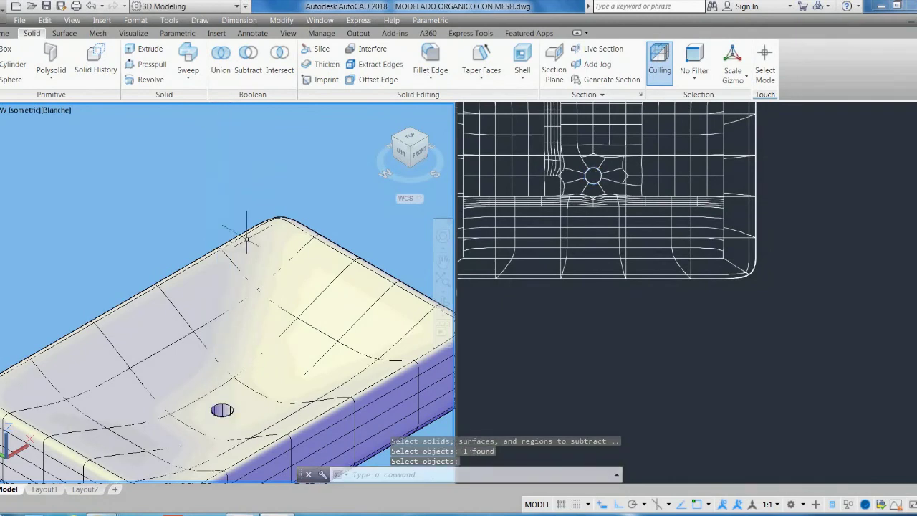
- Fillet the drain hole's rim edge with radius 2
{"action": "scroll", "coordinate": [209, 309], "scroll_direction": "up", "scroll_amount": 2}
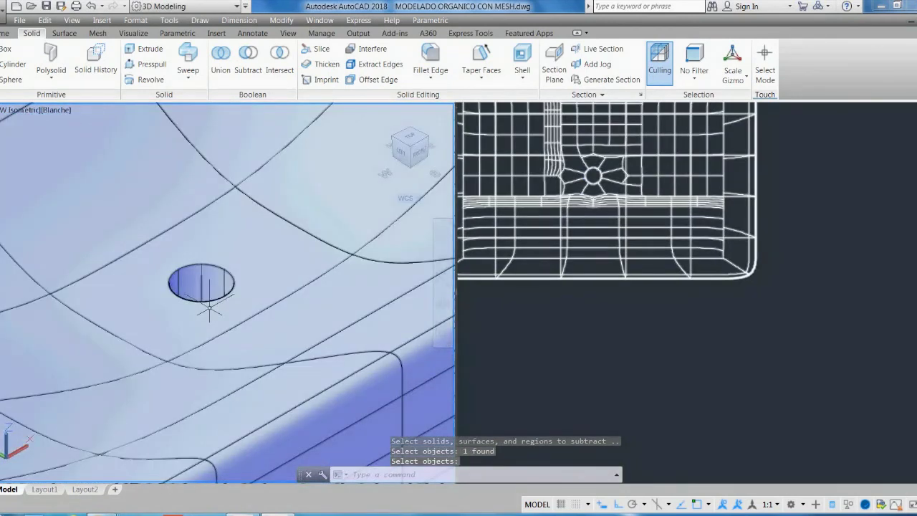
{"action": "type", "text": "f"}
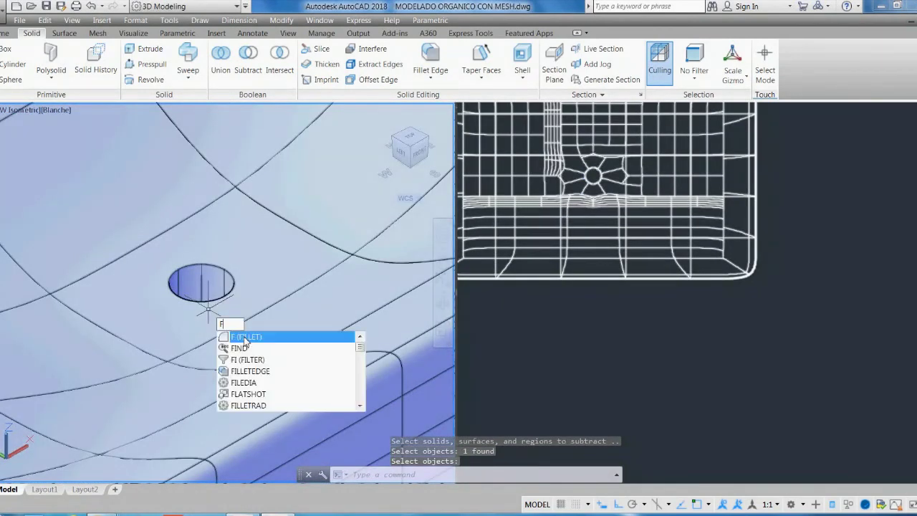
{"action": "left_click", "coordinate": [244, 339]}
{"action": "left_click", "coordinate": [240, 279]}
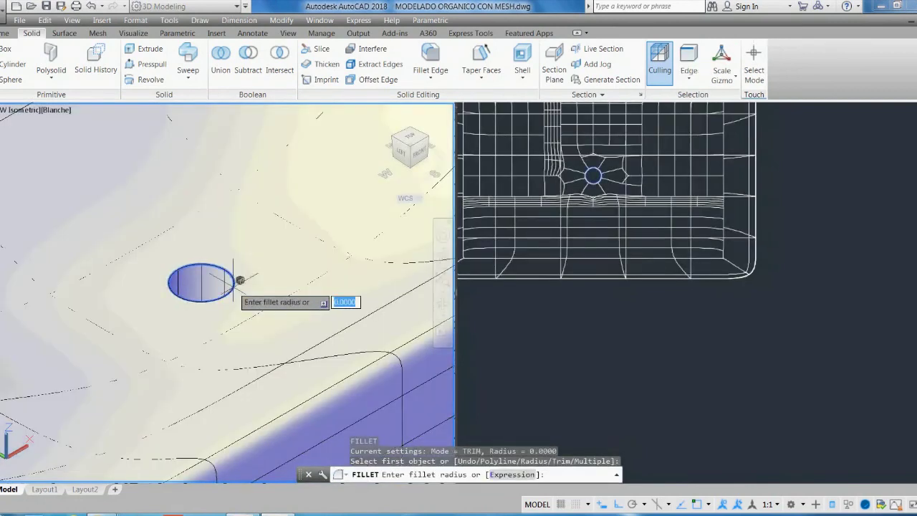
{"action": "key", "text": "Return"}
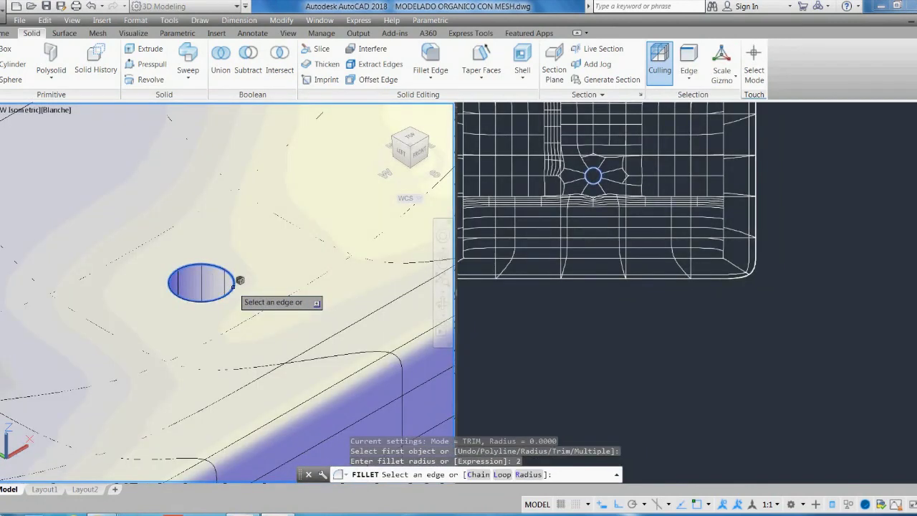
{"action": "left_click", "coordinate": [240, 279]}
{"action": "key", "text": "Return"}
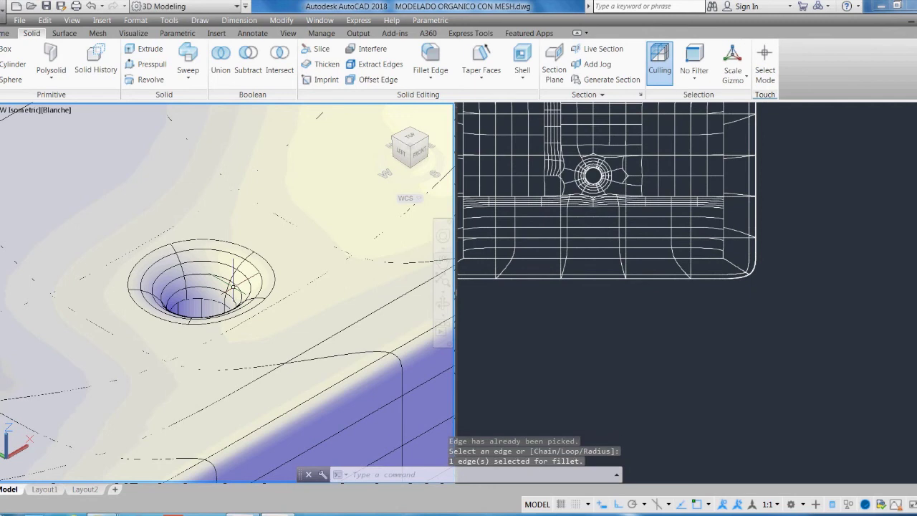
- Make the top viewport active and zoom to frame the basin
{"action": "scroll", "coordinate": [239, 286], "scroll_direction": "down", "scroll_amount": 5}
{"action": "scroll", "coordinate": [239, 301], "scroll_direction": "down", "scroll_amount": 3}
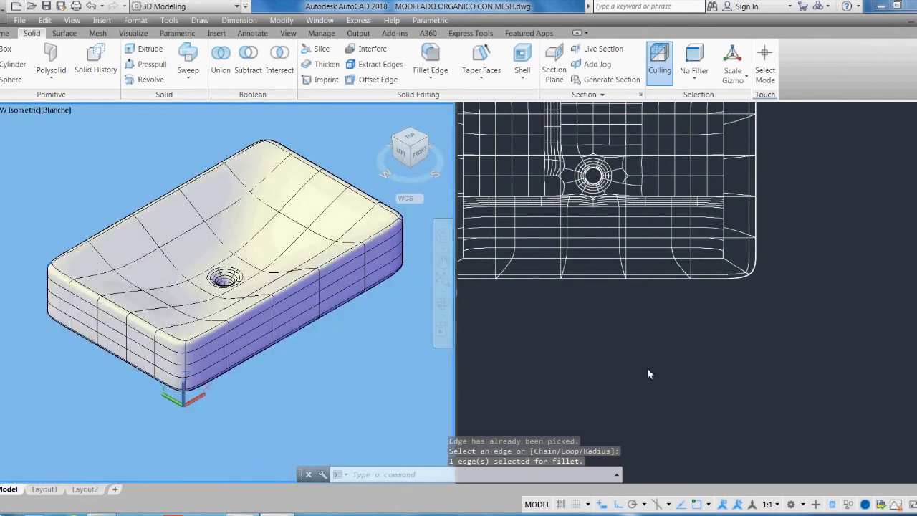
{"action": "left_click", "coordinate": [669, 365]}
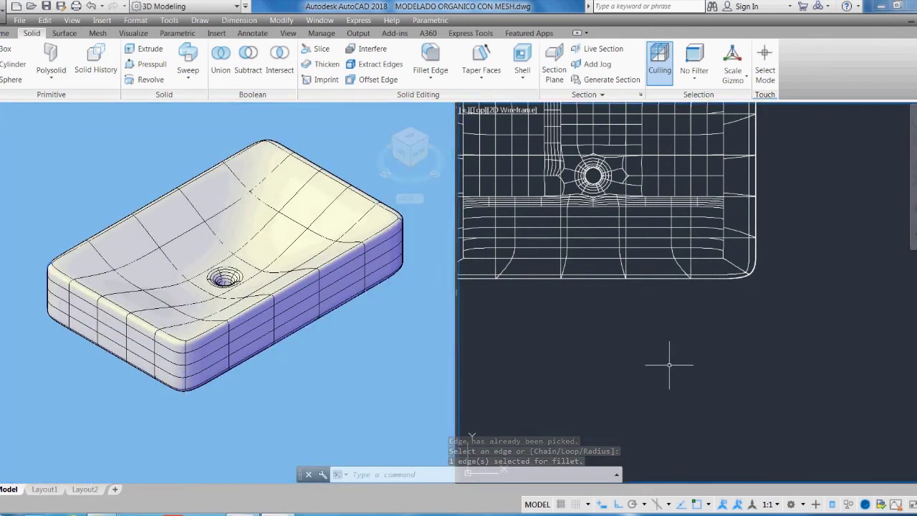
{"action": "scroll", "coordinate": [669, 365], "scroll_direction": "down", "scroll_amount": 2}
{"action": "scroll", "coordinate": [656, 372], "scroll_direction": "down", "scroll_amount": 3}
{"action": "scroll", "coordinate": [651, 374], "scroll_direction": "up", "scroll_amount": 1}
{"action": "left_click", "coordinate": [650, 74]}
{"action": "scroll", "coordinate": [693, 357], "scroll_direction": "up", "scroll_amount": 2}
{"action": "scroll", "coordinate": [692, 357], "scroll_direction": "up", "scroll_amount": 3}
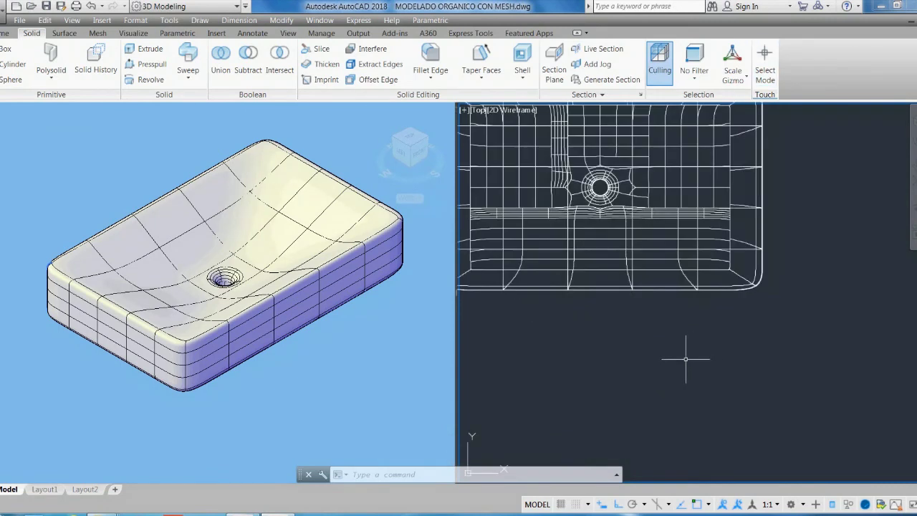
- Set the top viewport's visual style to Blanche via the Other option
{"action": "key", "text": "Return"}
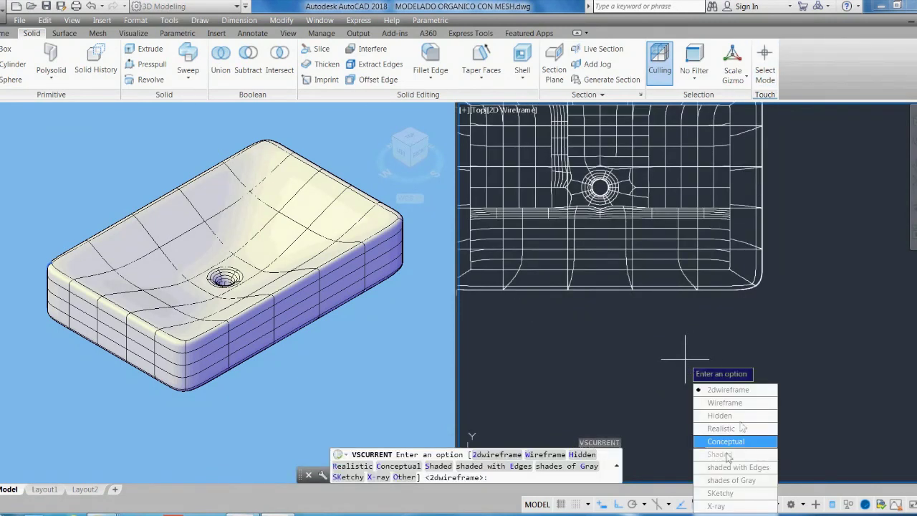
{"action": "key", "text": "Escape"}
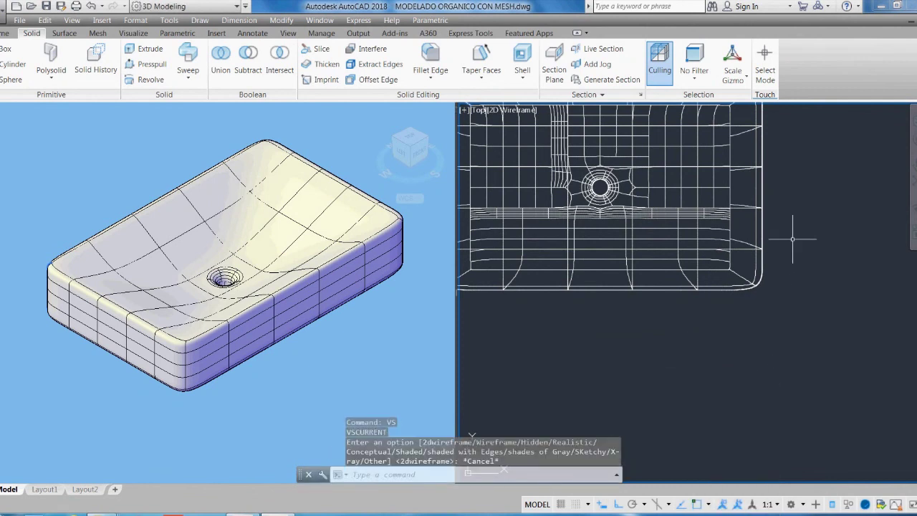
{"action": "type", "text": "s"}
{"action": "key", "text": "Return"}
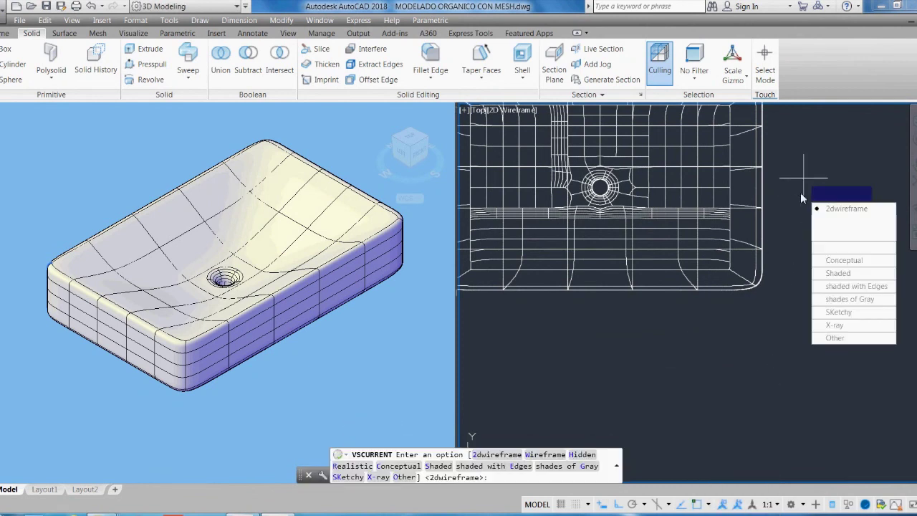
{"action": "type", "text": "O"}
{"action": "key", "text": "Return"}
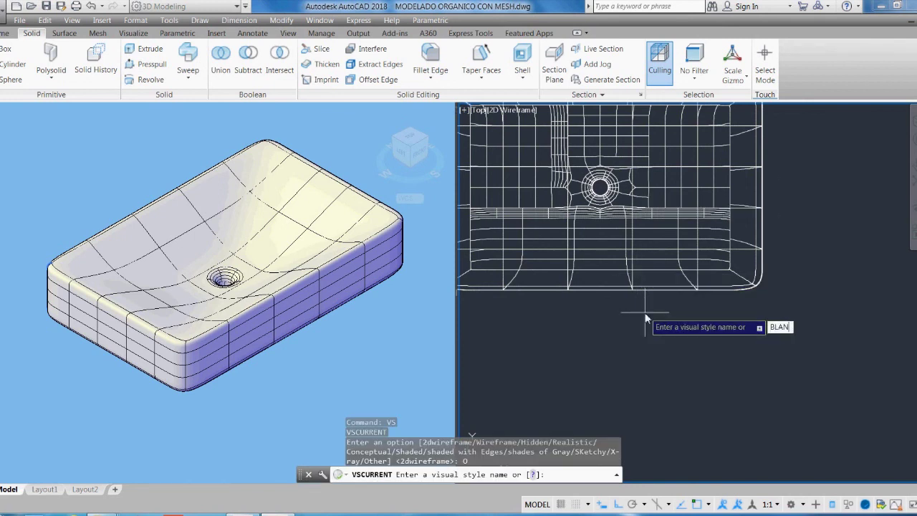
{"action": "type", "text": "HE"}
{"action": "key", "text": "Return"}
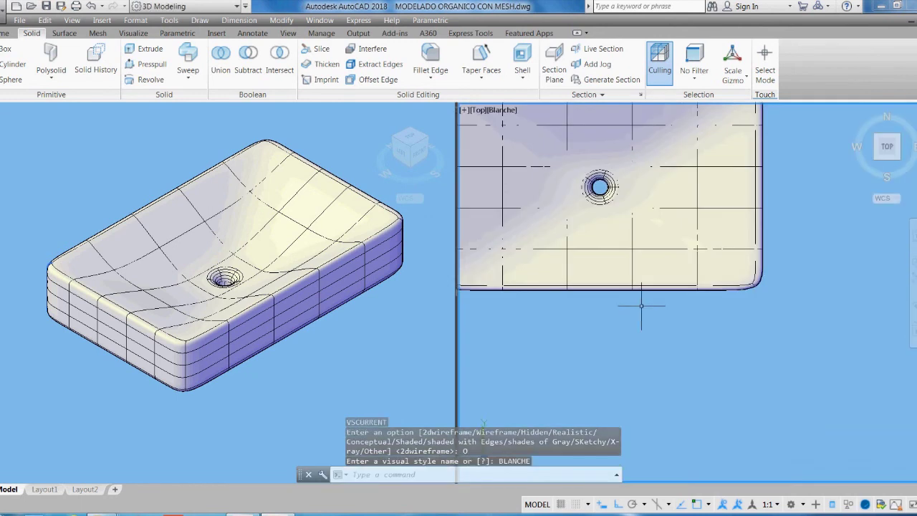
- Centre the basin in the top view and make the isometric viewport active
{"action": "scroll", "coordinate": [736, 368], "scroll_direction": "down", "scroll_amount": 3}
{"action": "middle_click_drag", "start_coordinate": [650, 395], "coordinate": [660, 409]}
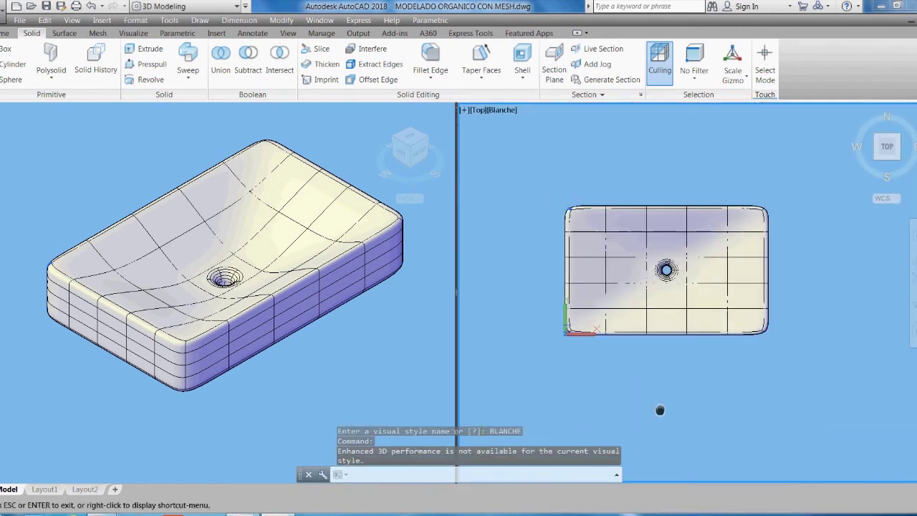
{"action": "left_click", "coordinate": [380, 366]}
{"action": "scroll", "coordinate": [301, 318], "scroll_direction": "down", "scroll_amount": 3}
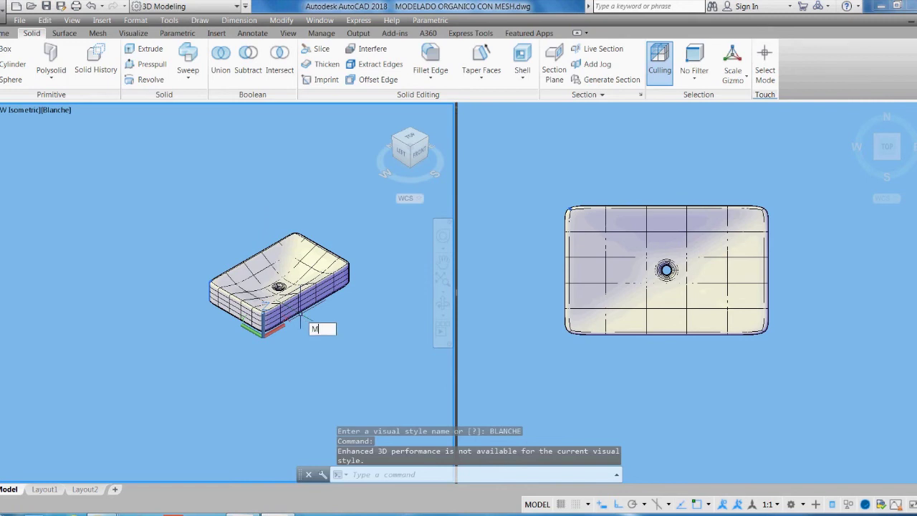
- Move the basin 250 units from a picked base point, then pan to the empty origin
{"action": "key", "text": "Return"}
{"action": "left_click", "coordinate": [301, 315]}
{"action": "scroll", "coordinate": [337, 297], "scroll_direction": "down", "scroll_amount": 2}
{"action": "key", "text": "Return"}
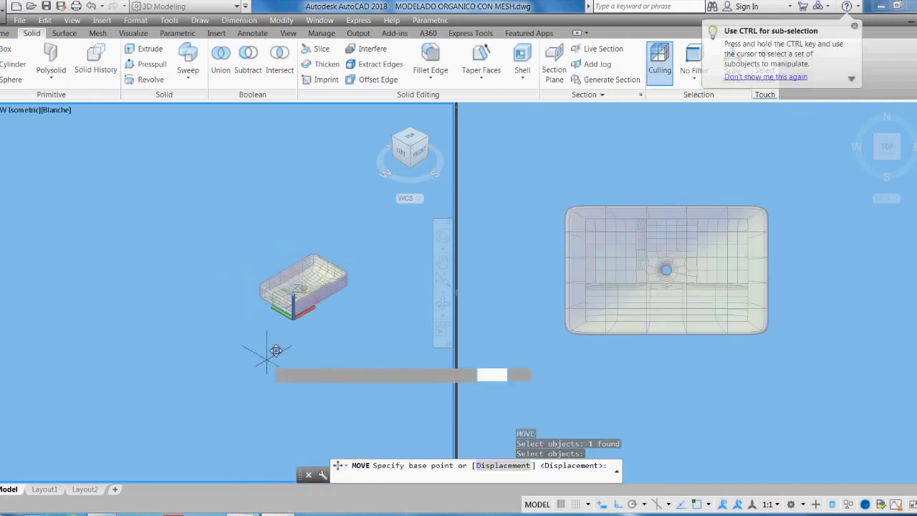
{"action": "left_click", "coordinate": [276, 351]}
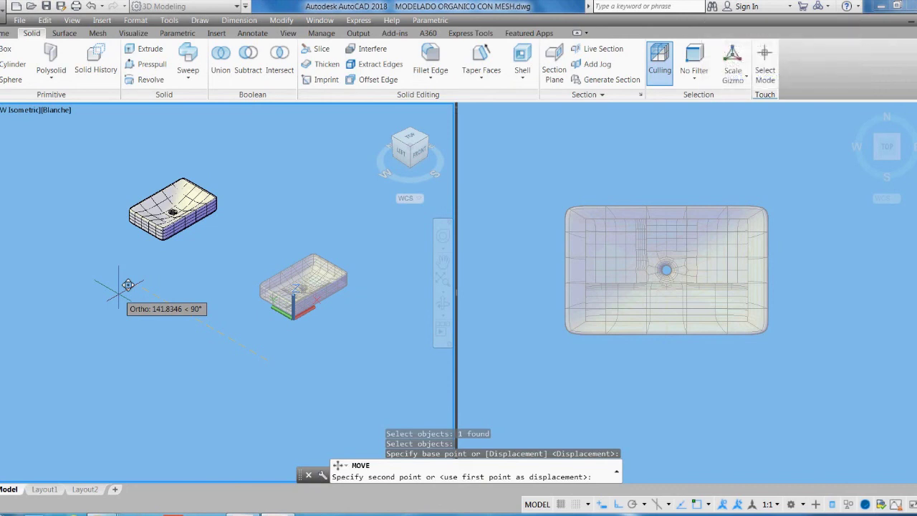
{"action": "type", "text": "250"}
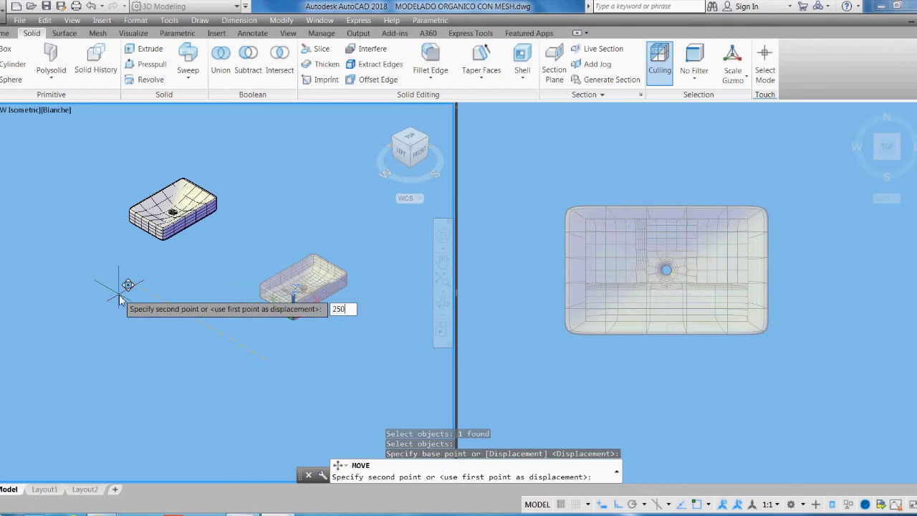
{"action": "key", "text": "Return"}
{"action": "mouse_move", "coordinate": [350, 353]}
{"action": "middle_mouse_down"}
{"action": "mouse_move", "coordinate": [234, 356]}
{"action": "mouse_move", "coordinate": [247, 371]}
{"action": "mouse_move", "coordinate": [184, 373]}
{"action": "middle_mouse_up"}
{"action": "scroll", "coordinate": [184, 373], "scroll_direction": "down", "scroll_amount": 1}
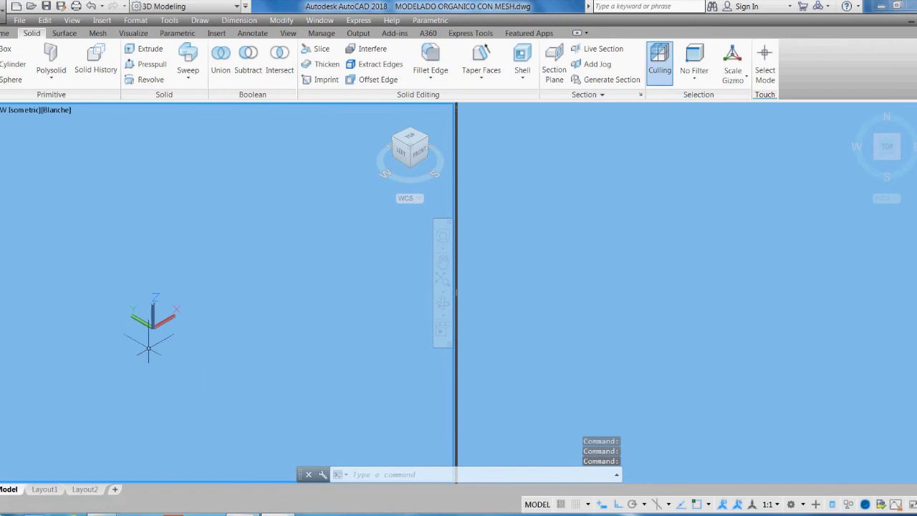
- Draw a 39×39 square with its first corner at 0,0
{"action": "type", "text": "REC"}
{"action": "key", "text": "Return"}
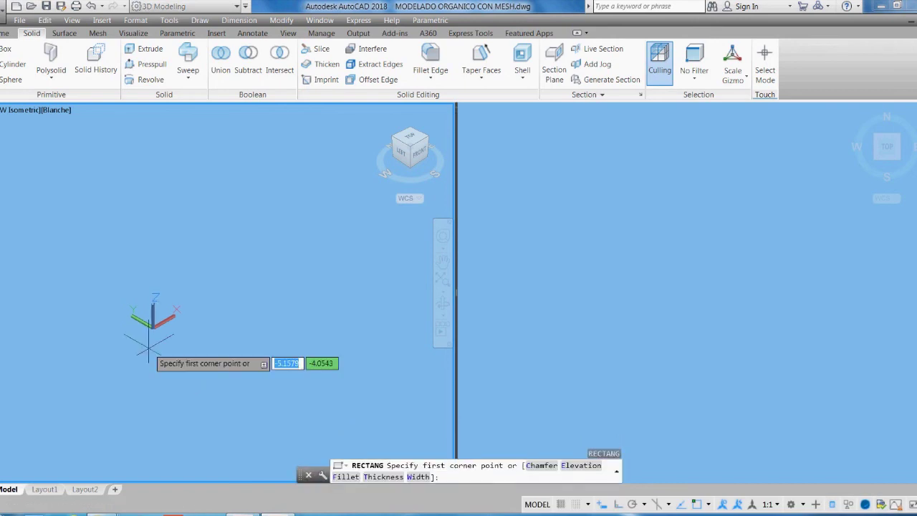
{"action": "type", "text": ",0"}
{"action": "key", "text": "Return"}
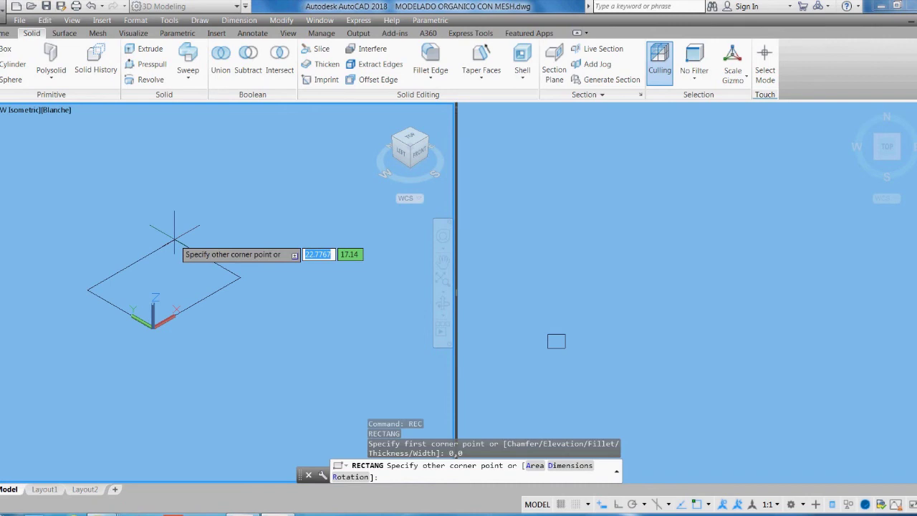
{"action": "type", "text": "39"}
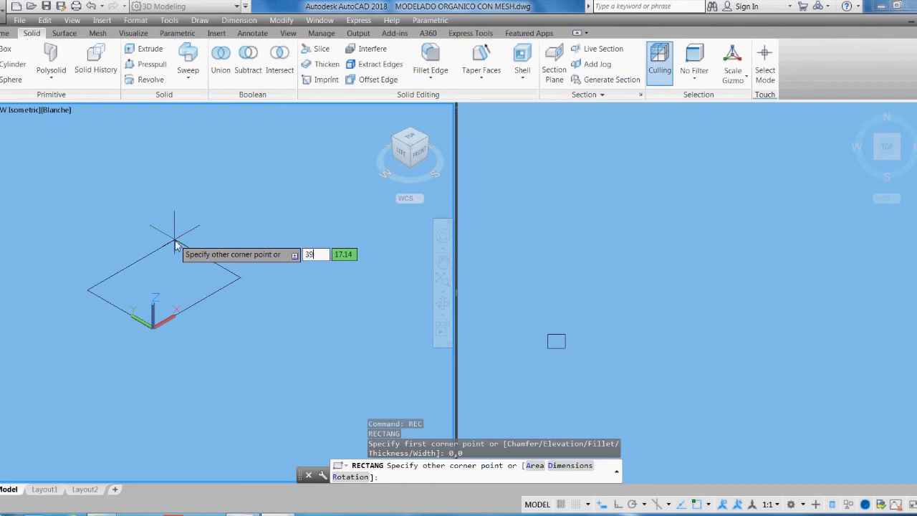
{"action": "type", "text": ",39"}
{"action": "key", "text": "Return"}
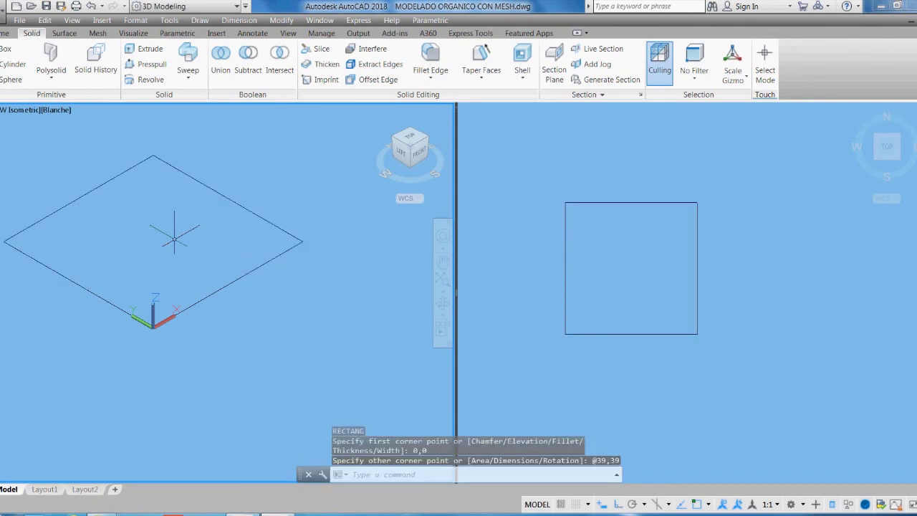
{"action": "middle_click_drag", "start_coordinate": [283, 326], "coordinate": [286, 360]}
- Draw a circle centred on the middle of a square side, passing through its corner
{"action": "type", "text": "c"}
{"action": "key", "text": "Return"}
{"action": "left_click", "coordinate": [230, 232]}
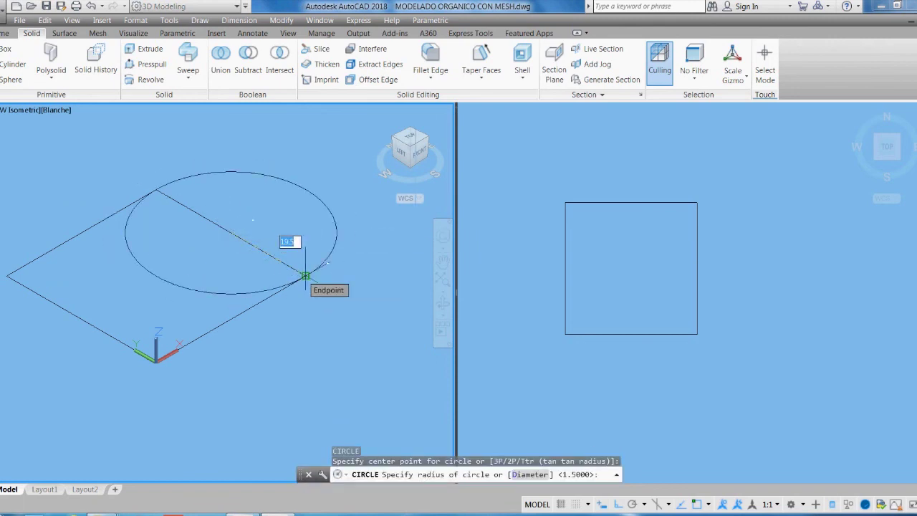
{"action": "left_click", "coordinate": [305, 275]}
{"action": "middle_click_drag", "start_coordinate": [175, 350], "coordinate": [255, 286]}
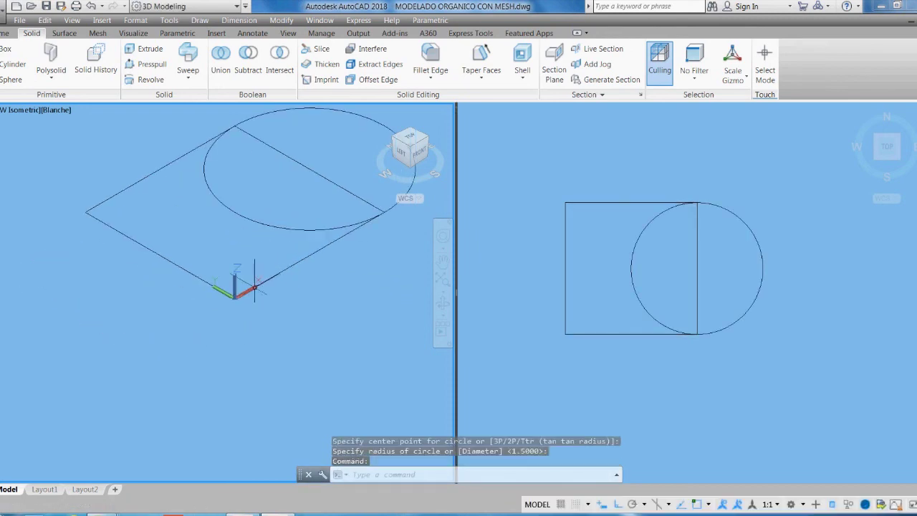
- Draw a 15-unit line starting from the square's corner
{"action": "key", "text": "Return"}
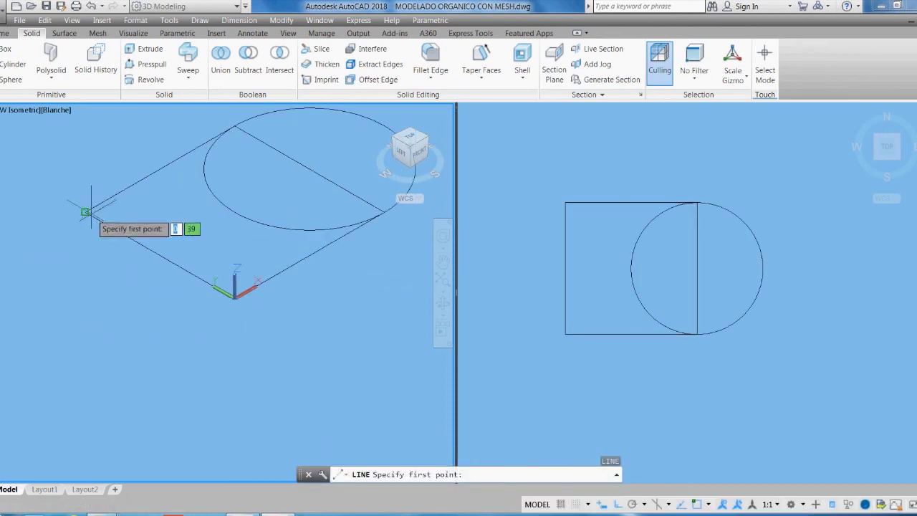
{"action": "left_click", "coordinate": [86, 213]}
{"action": "type", "text": "15"}
{"action": "key", "text": "Return"}
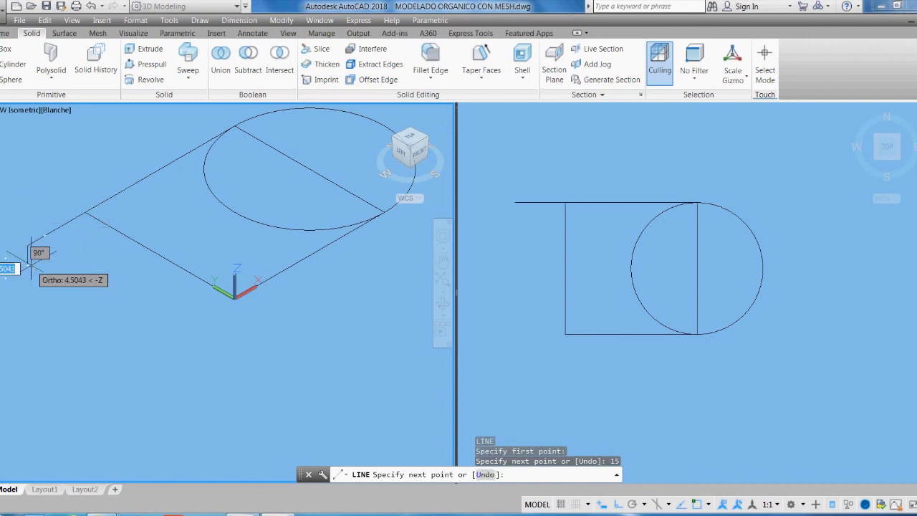
{"action": "key", "text": "Escape"}
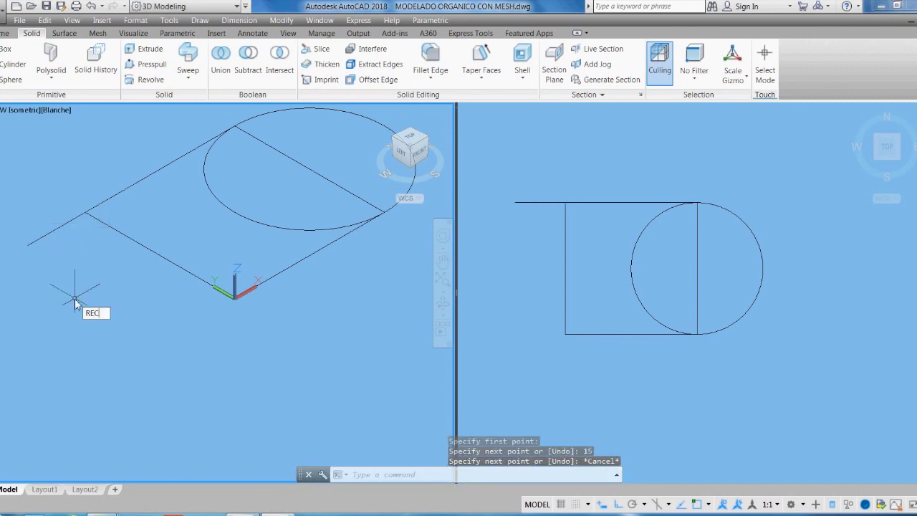
{"action": "key", "text": "Return"}
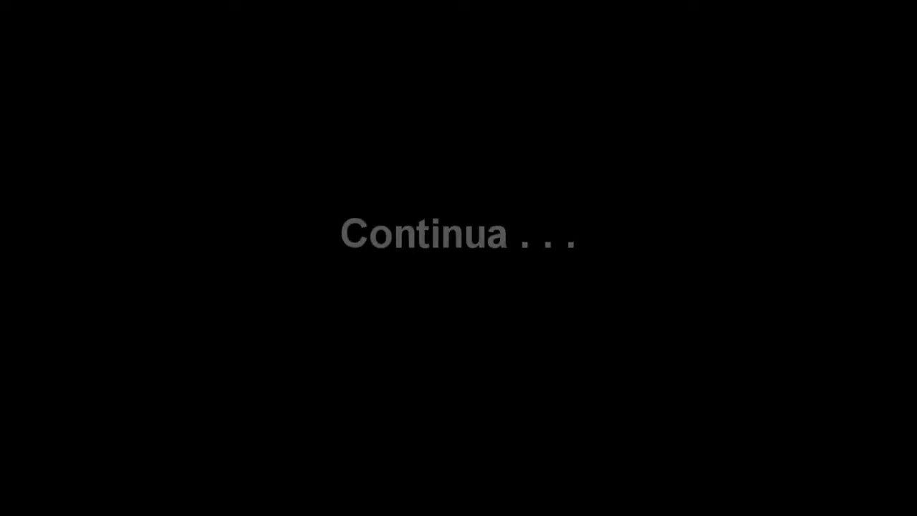